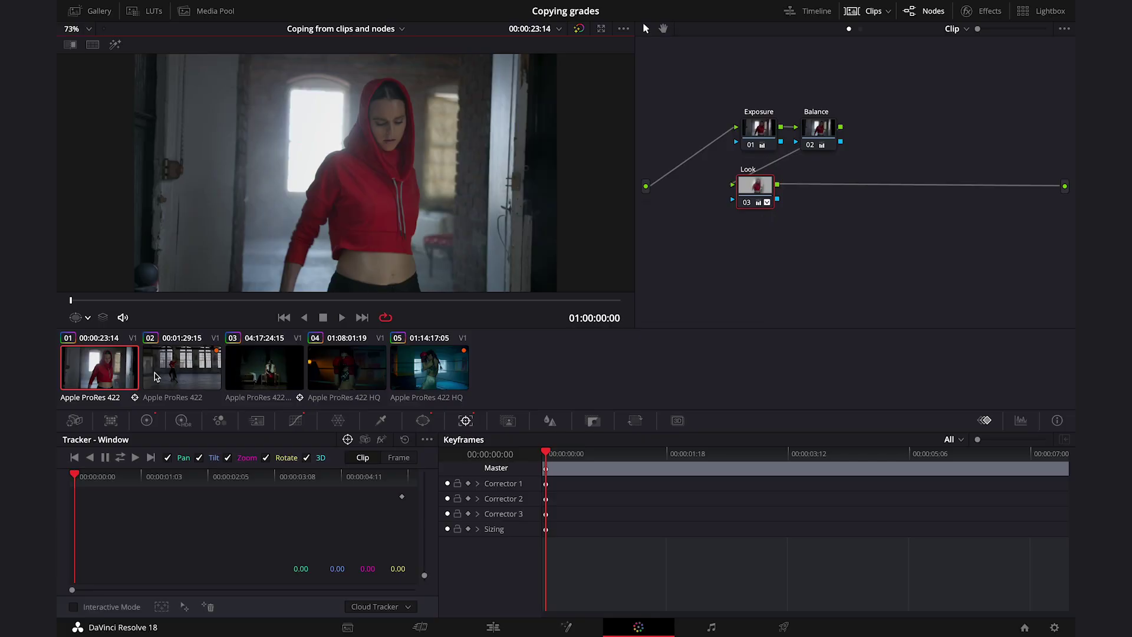
- Play clip 02, inspect clips 03, 04 and 05, then bring clip 02 back
{"action": "left_click", "coordinate": [170, 368]}
{"action": "key", "text": "space"}
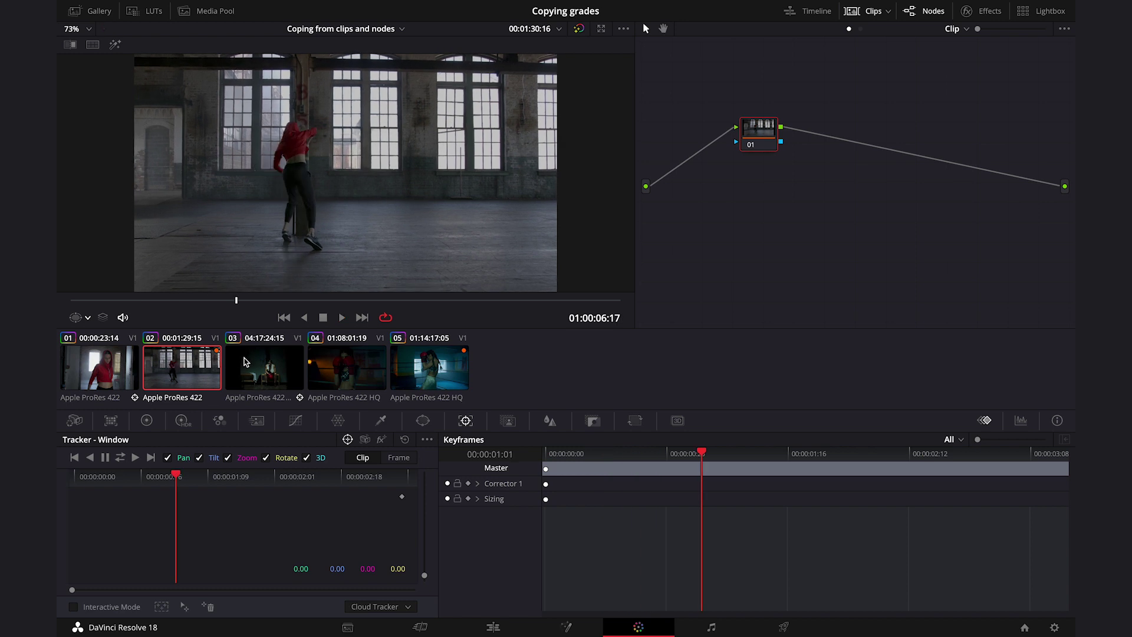
{"action": "left_click", "coordinate": [245, 359]}
{"action": "left_click", "coordinate": [327, 365]}
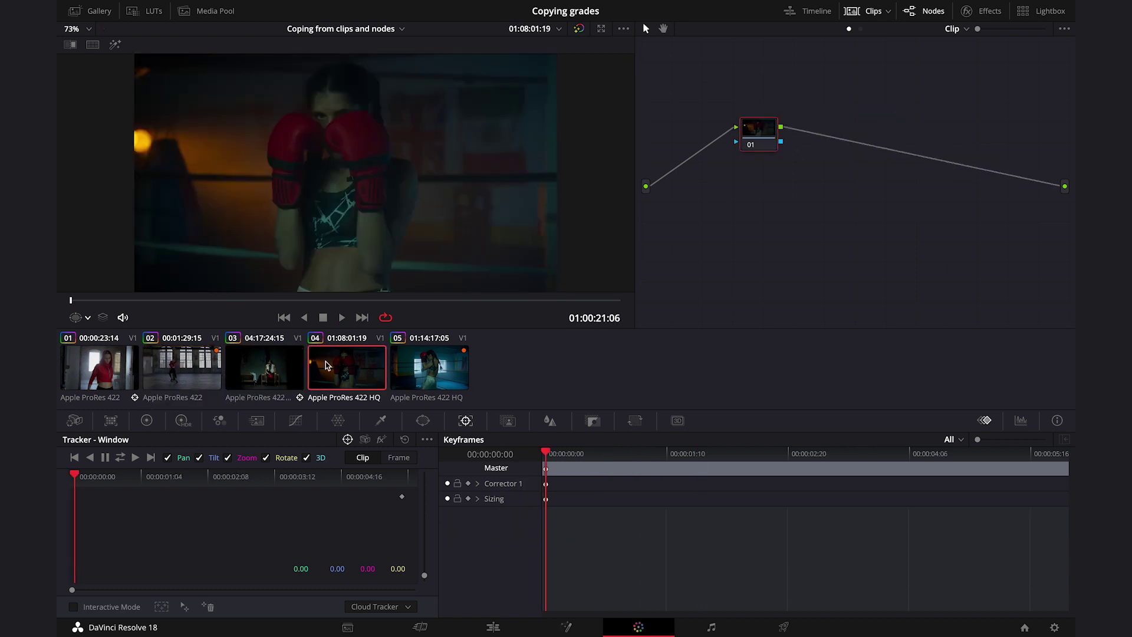
{"action": "left_click", "coordinate": [414, 363]}
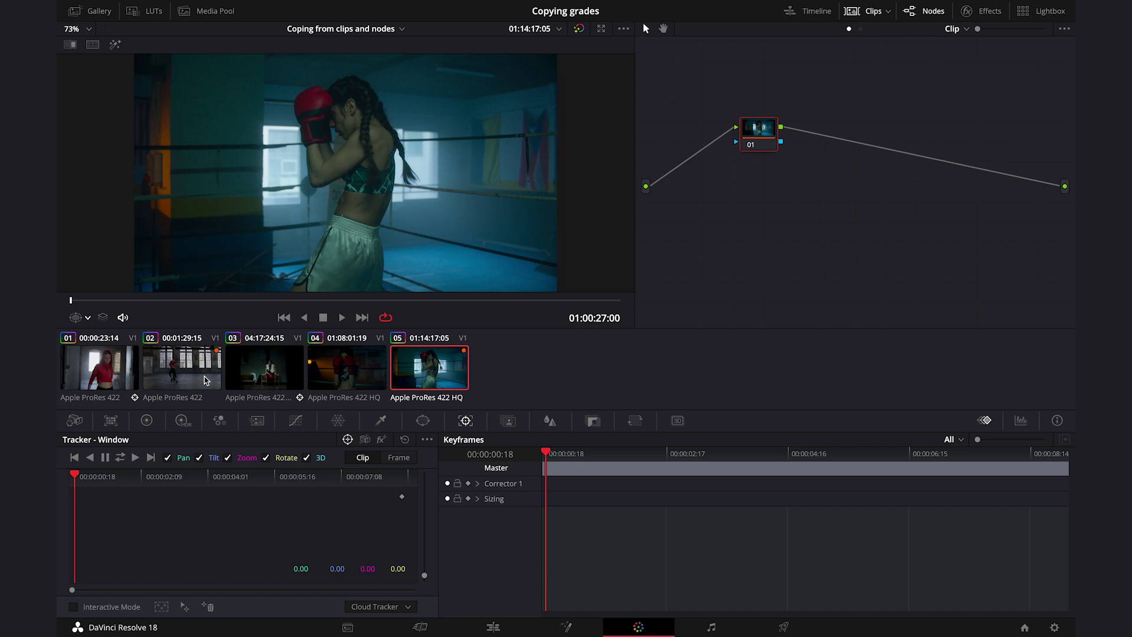
{"action": "left_click", "coordinate": [205, 377]}
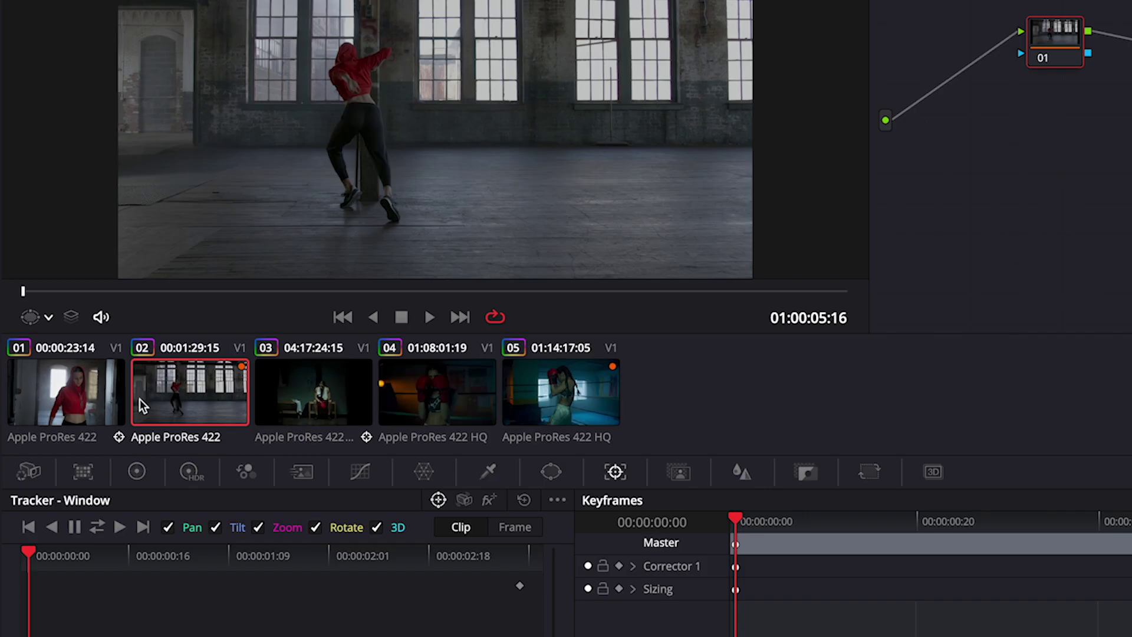
- Apply clip 01's grade to clip 02 and compare it against clip 01
{"action": "right_click", "coordinate": [87, 394]}
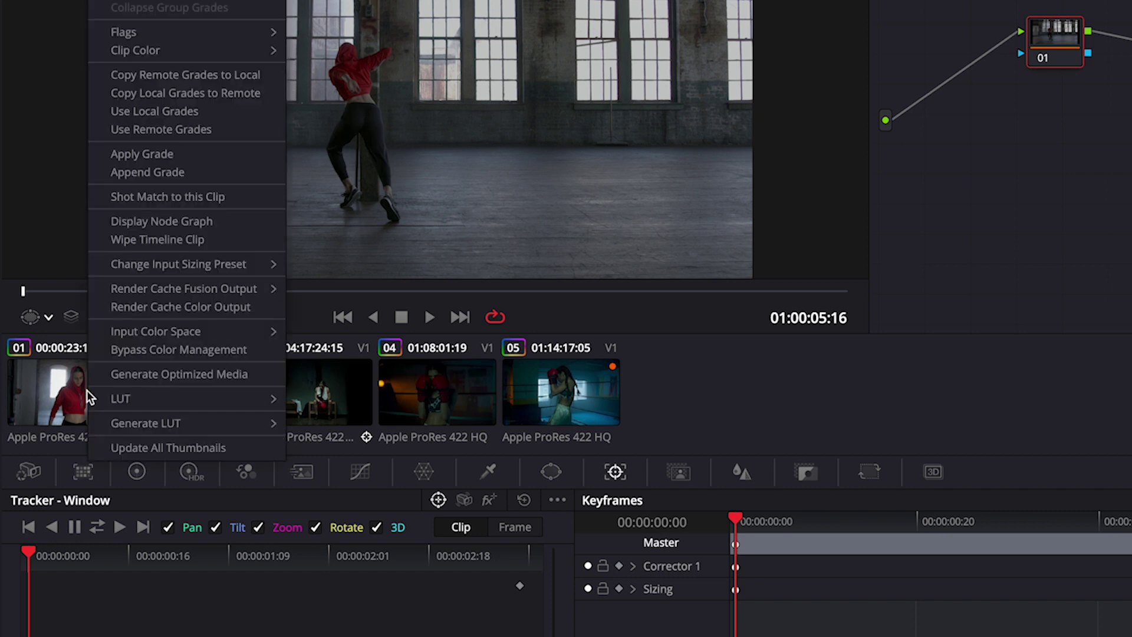
{"action": "left_click", "coordinate": [139, 155]}
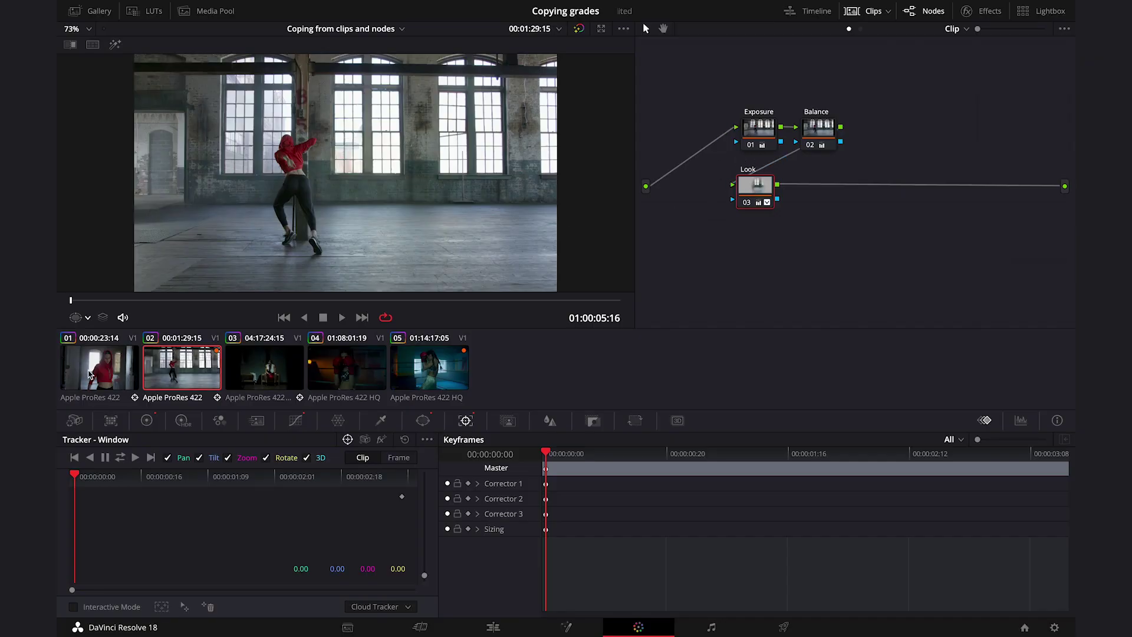
{"action": "left_click", "coordinate": [90, 375]}
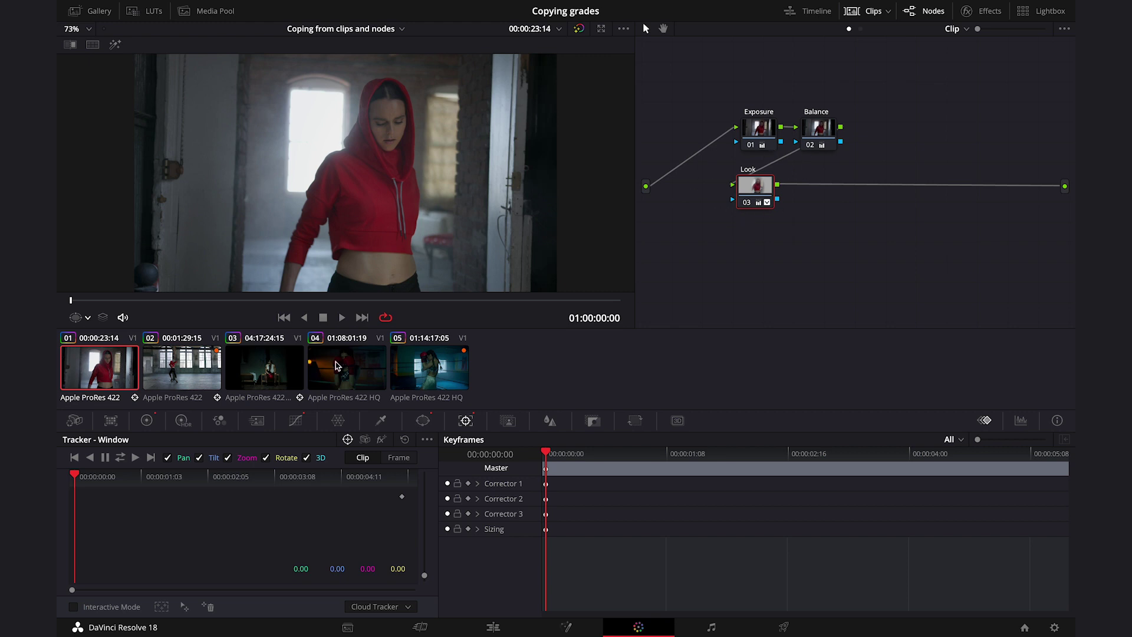
- Reset clip 02's grade to ungraded and reselect clip 01
{"action": "left_click", "coordinate": [178, 378]}
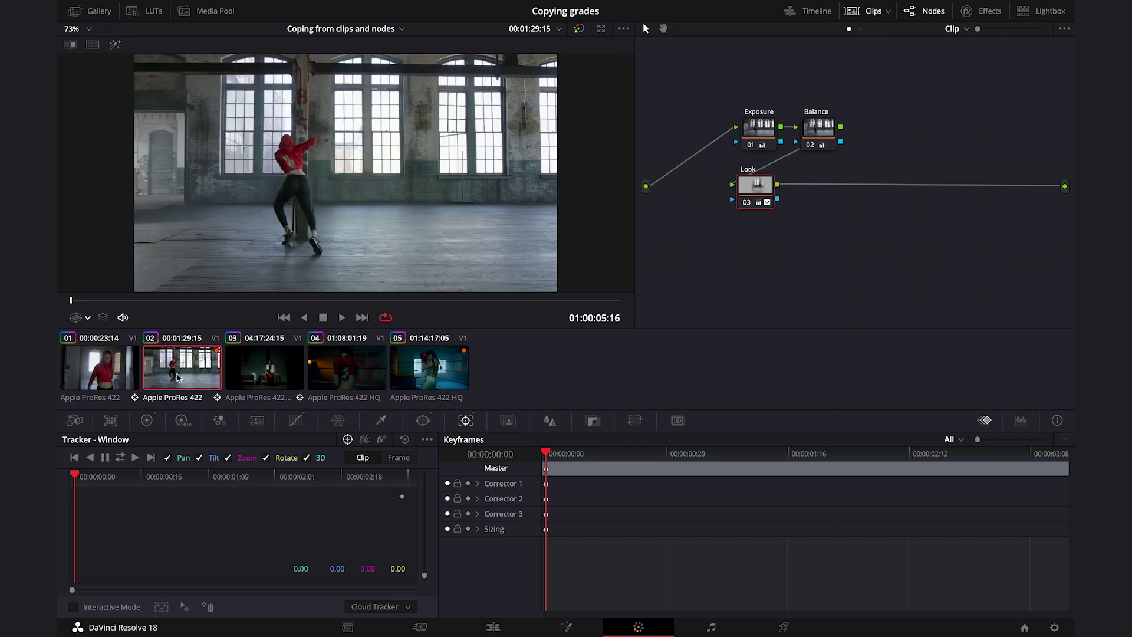
{"action": "key", "text": "ctrl+Home"}
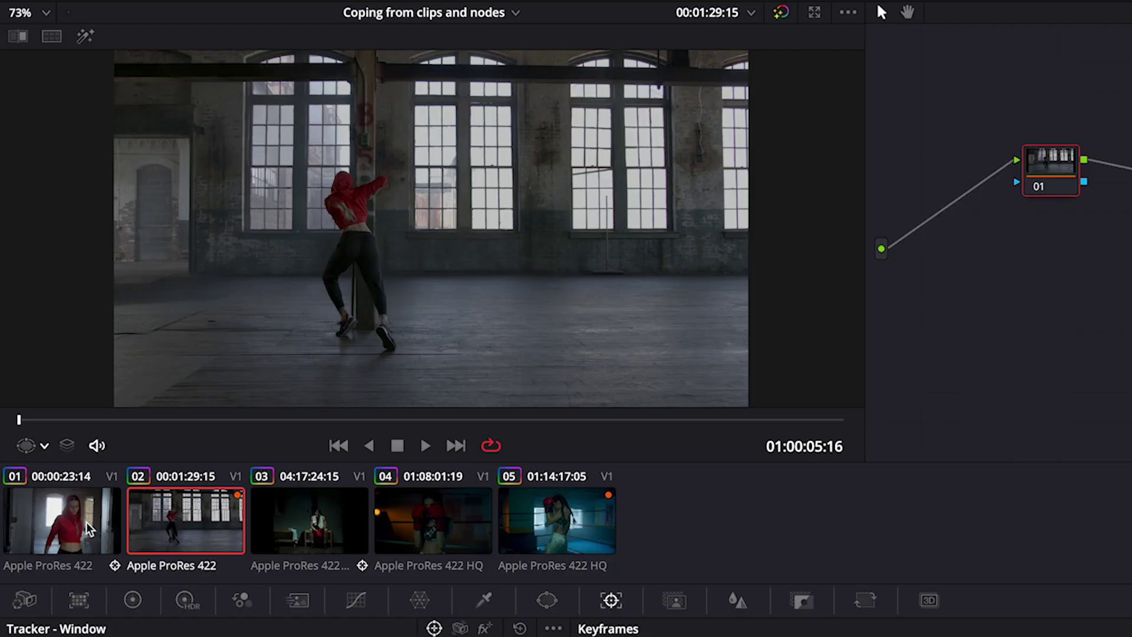
{"action": "left_click", "coordinate": [116, 369]}
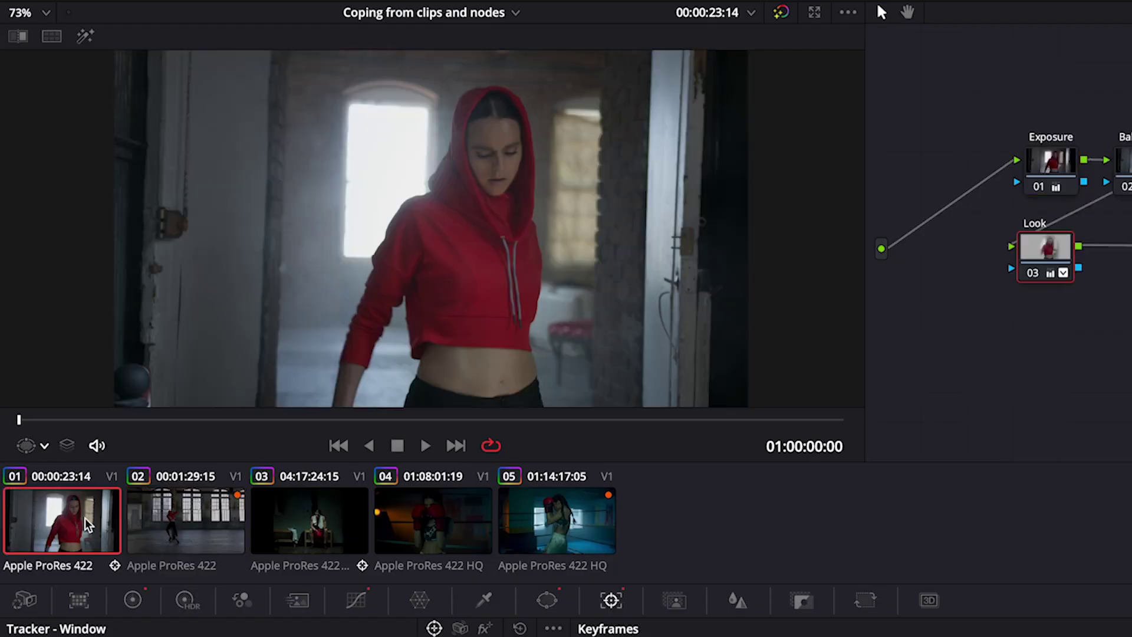
- Grab still 1.1.1 of clip 01's grade and show the Gallery beside clip 02
{"action": "right_click", "coordinate": [424, 216]}
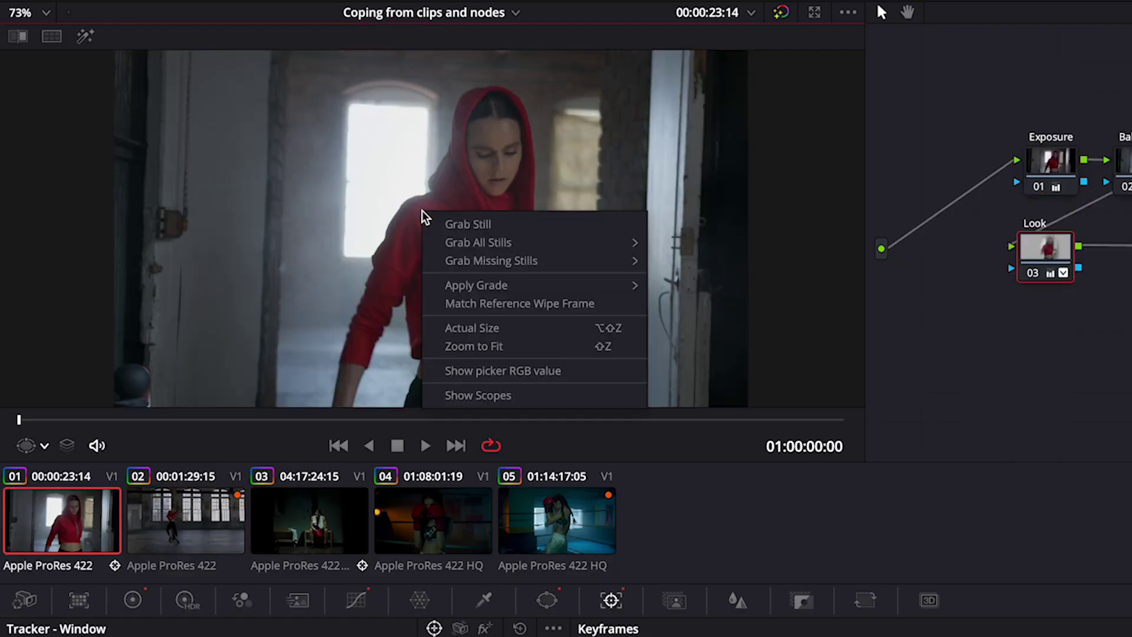
{"action": "left_click", "coordinate": [467, 225]}
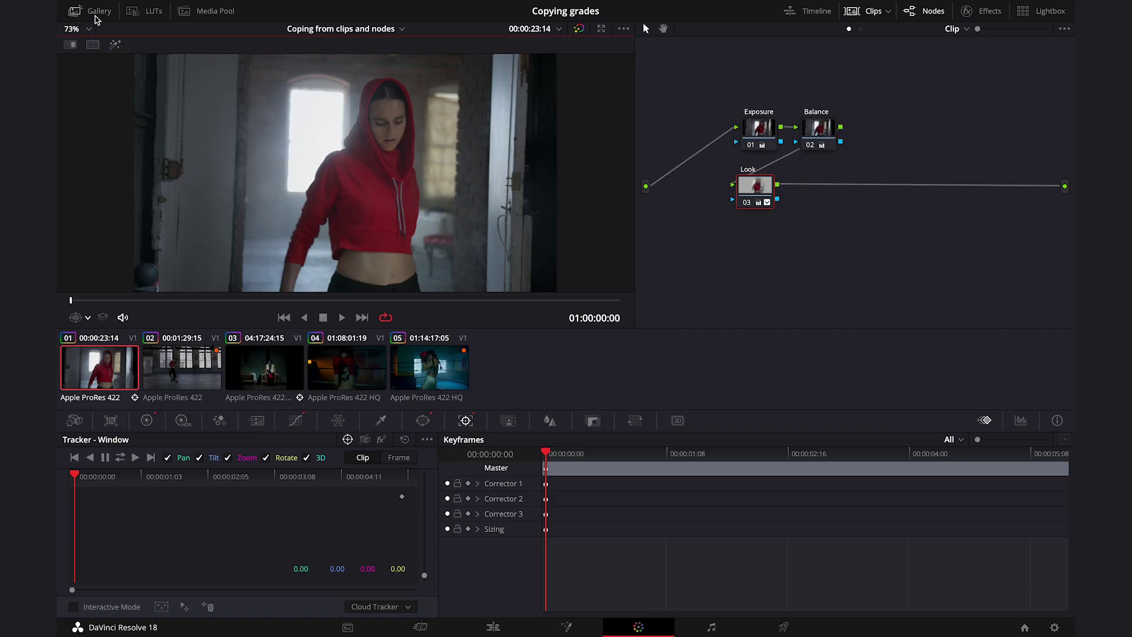
{"action": "left_click", "coordinate": [97, 12]}
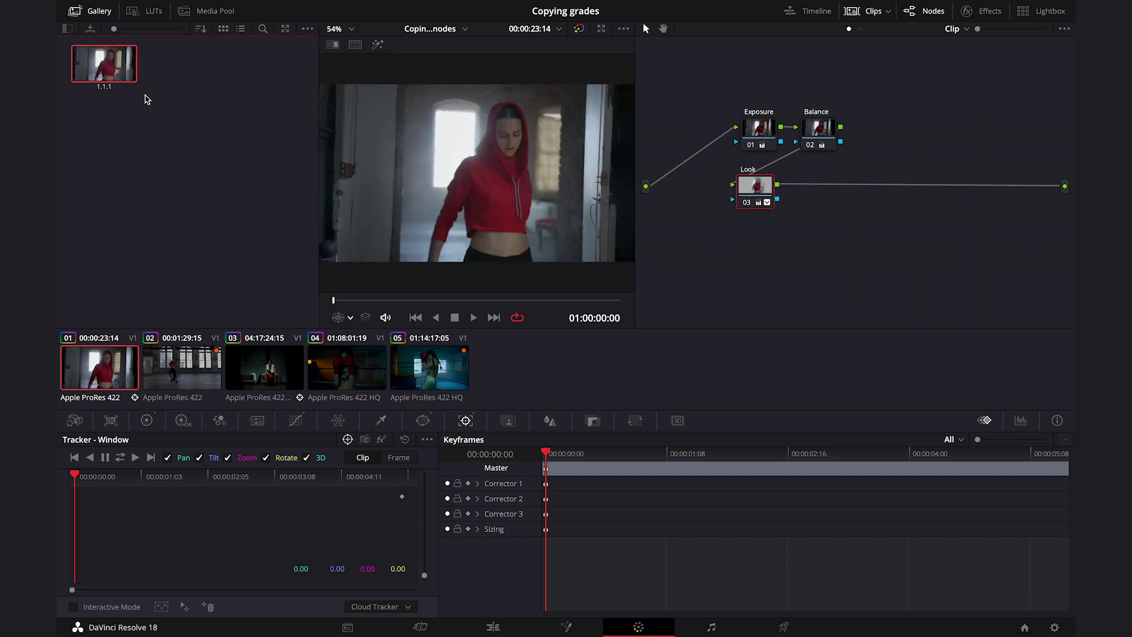
{"action": "left_click", "coordinate": [201, 370]}
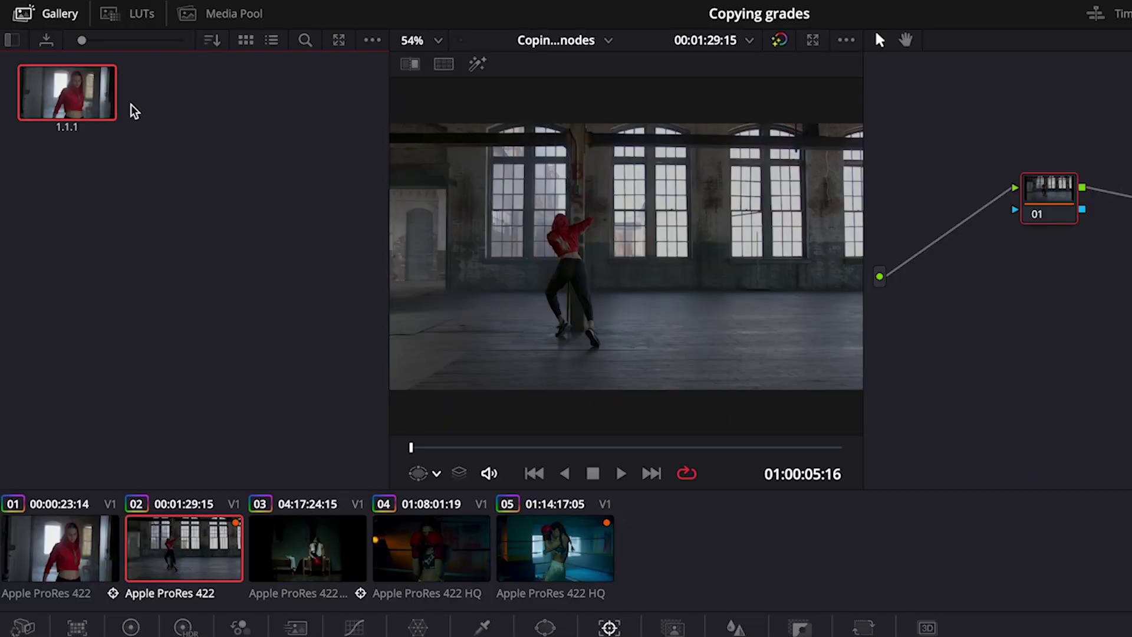
- Apply still 1.1.1's grade to clip 02, undo it, then reselect clip 01
{"action": "right_click", "coordinate": [74, 102]}
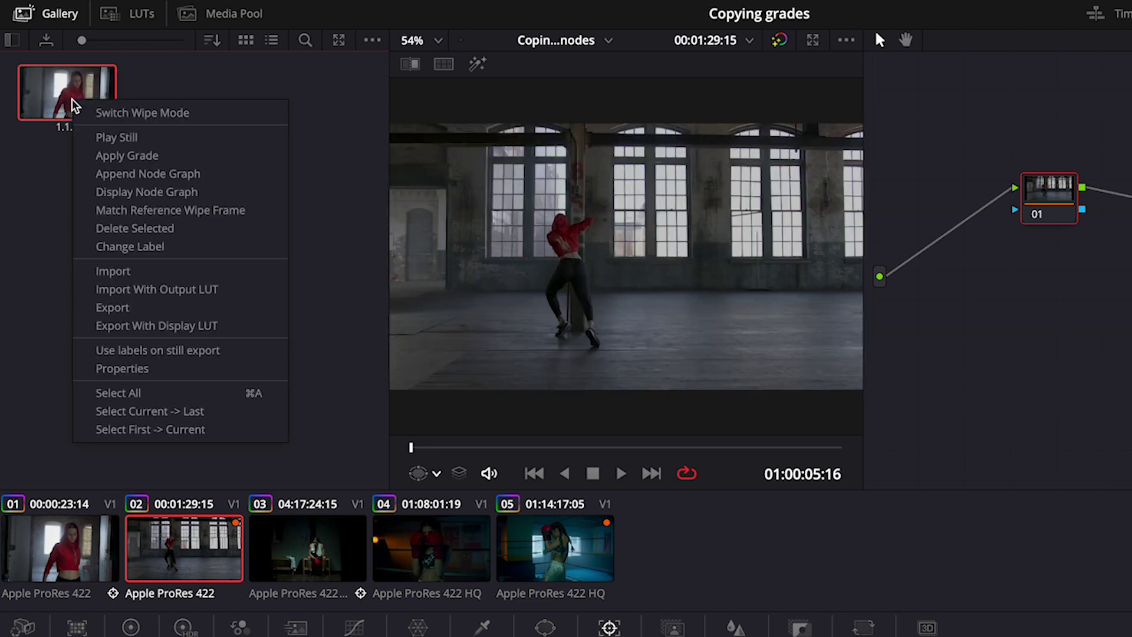
{"action": "left_click", "coordinate": [145, 158]}
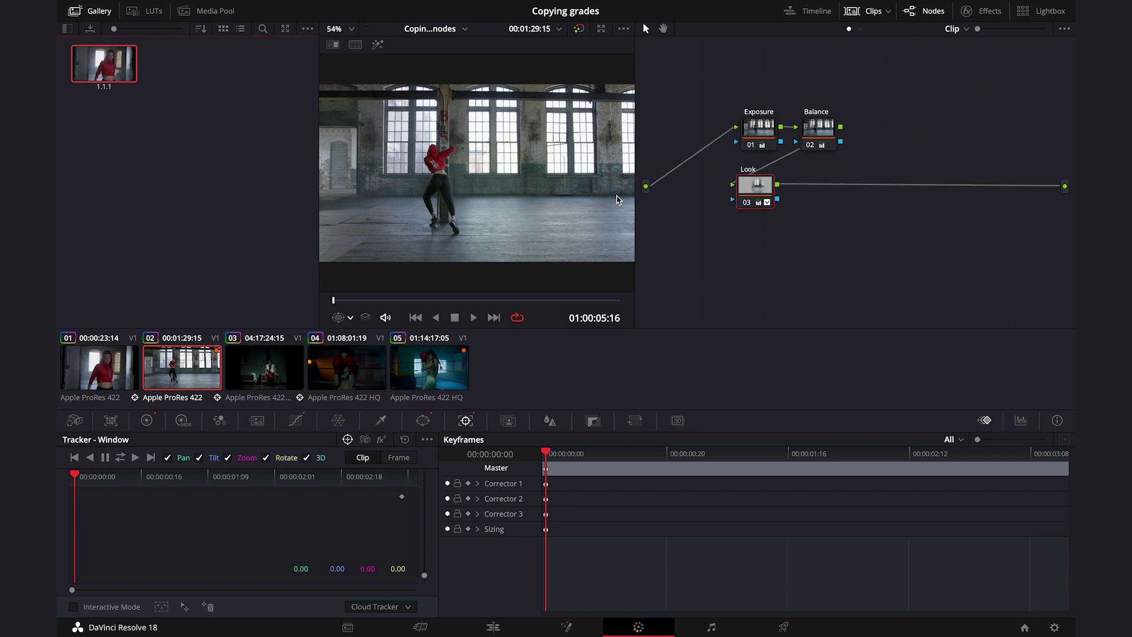
{"action": "key", "text": "ctrl+z"}
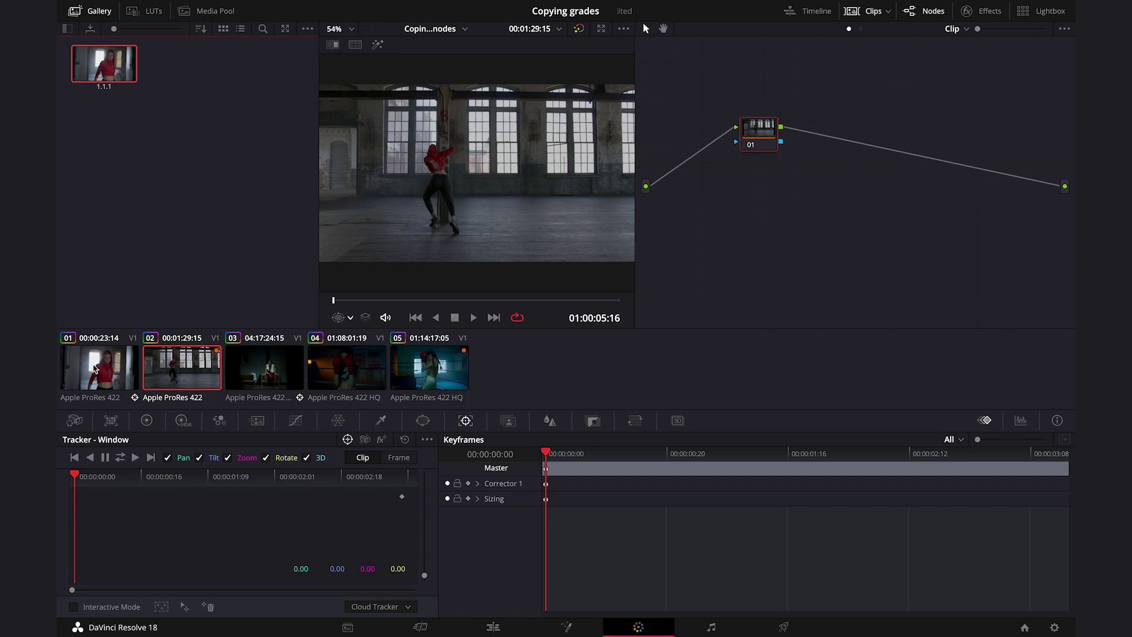
{"action": "left_click", "coordinate": [95, 368]}
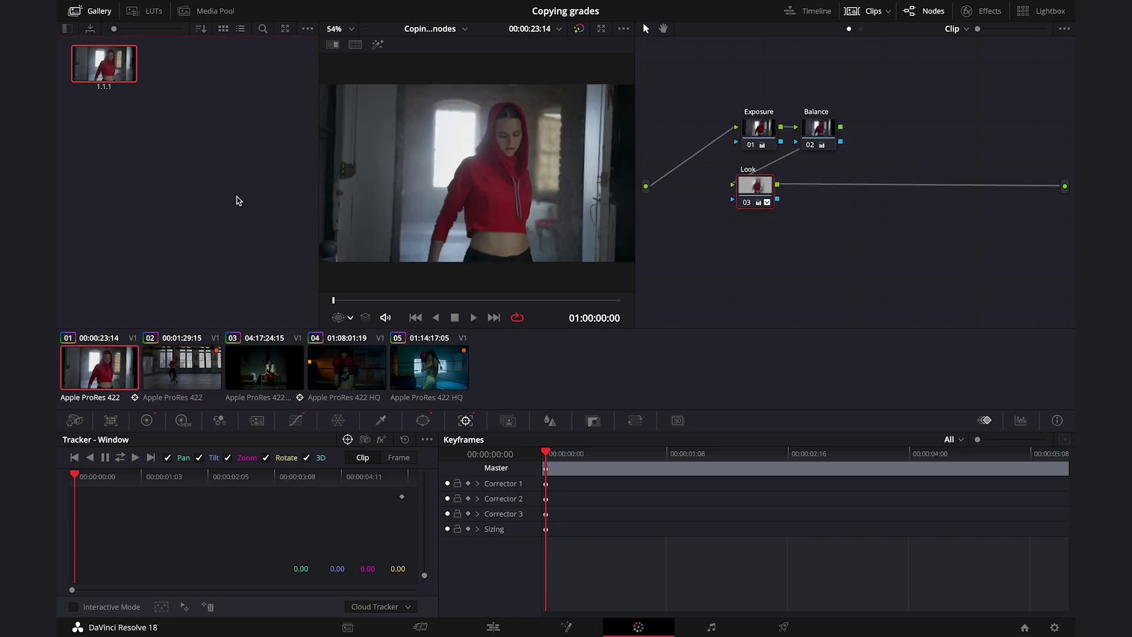
- Save clip 01's grade to Memory A from the Color > Memories menu
{"action": "mouse_move", "coordinate": [451, 5]}
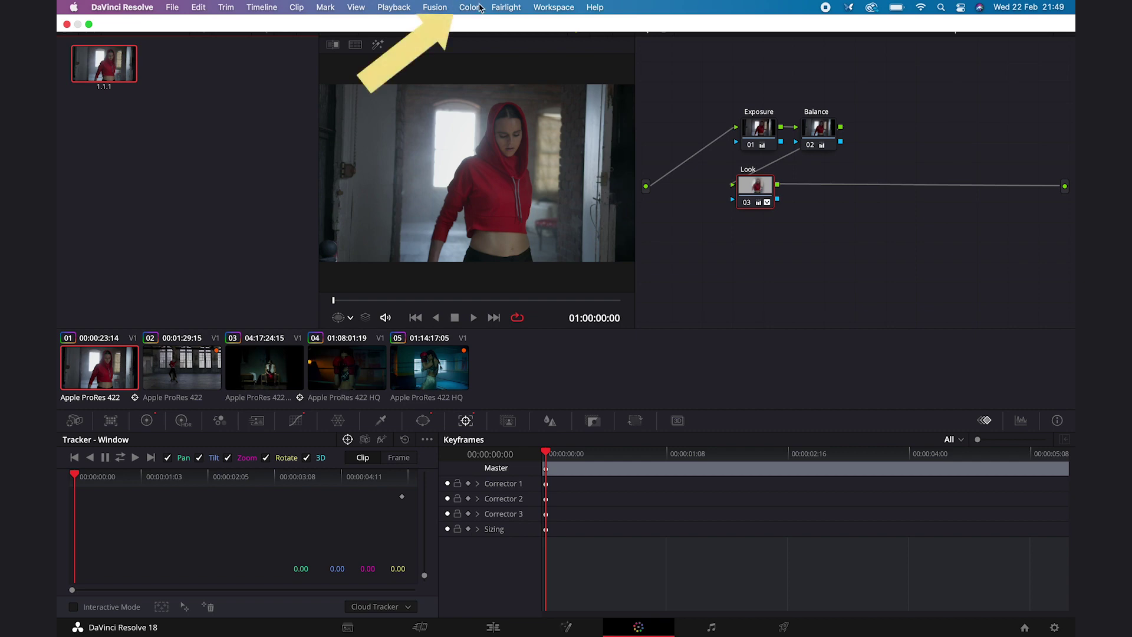
{"action": "left_click", "coordinate": [469, 7]}
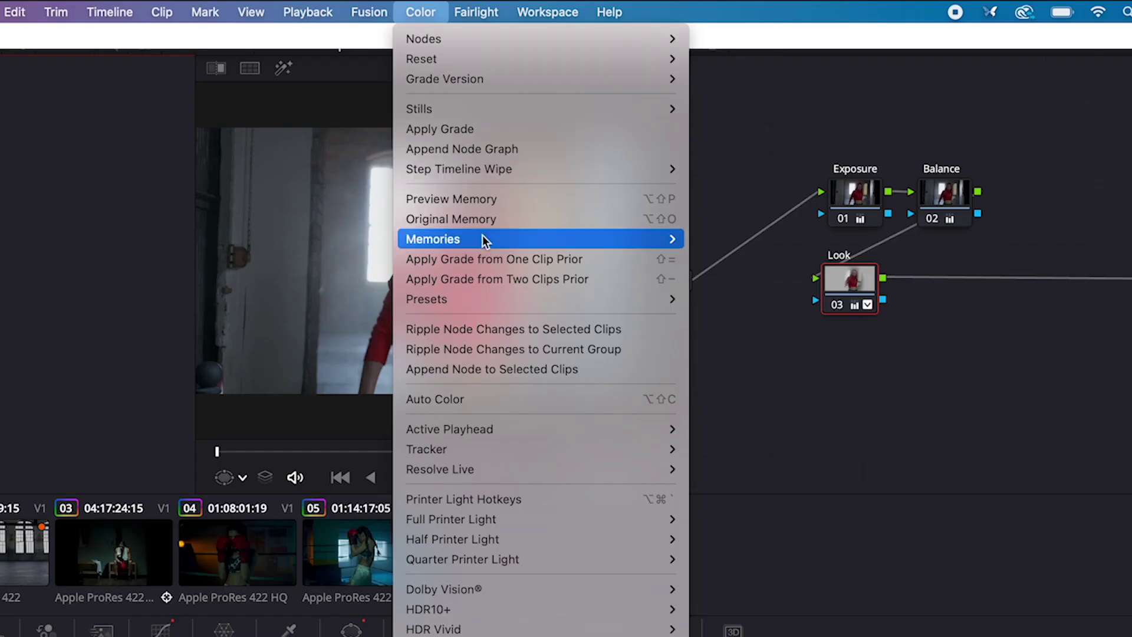
{"action": "mouse_move", "coordinate": [482, 242]}
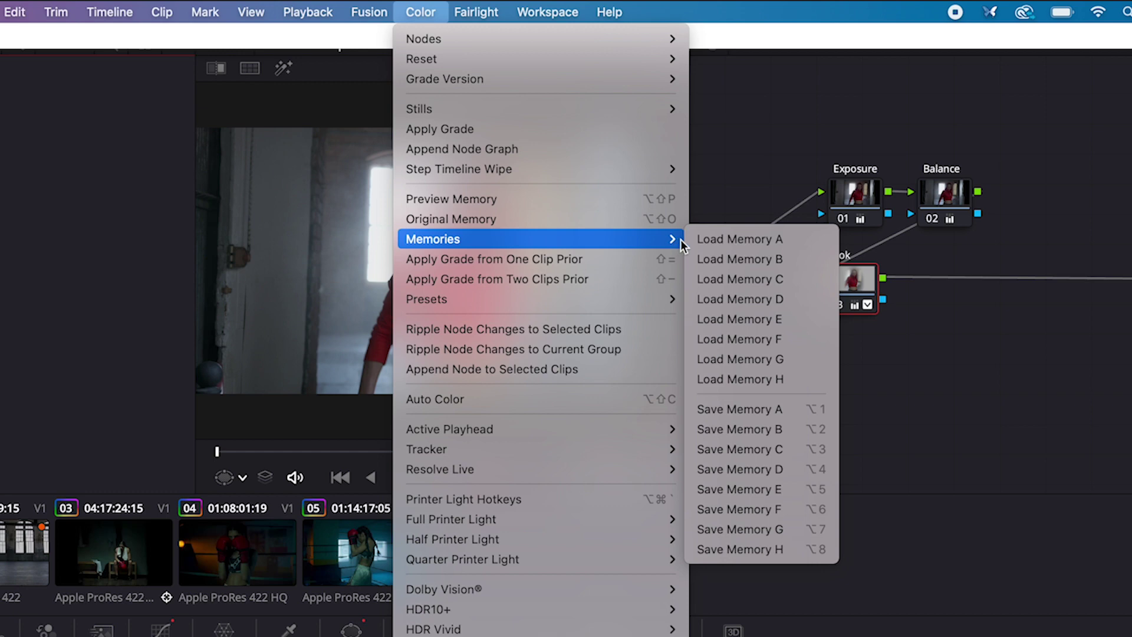
{"action": "left_click", "coordinate": [745, 409]}
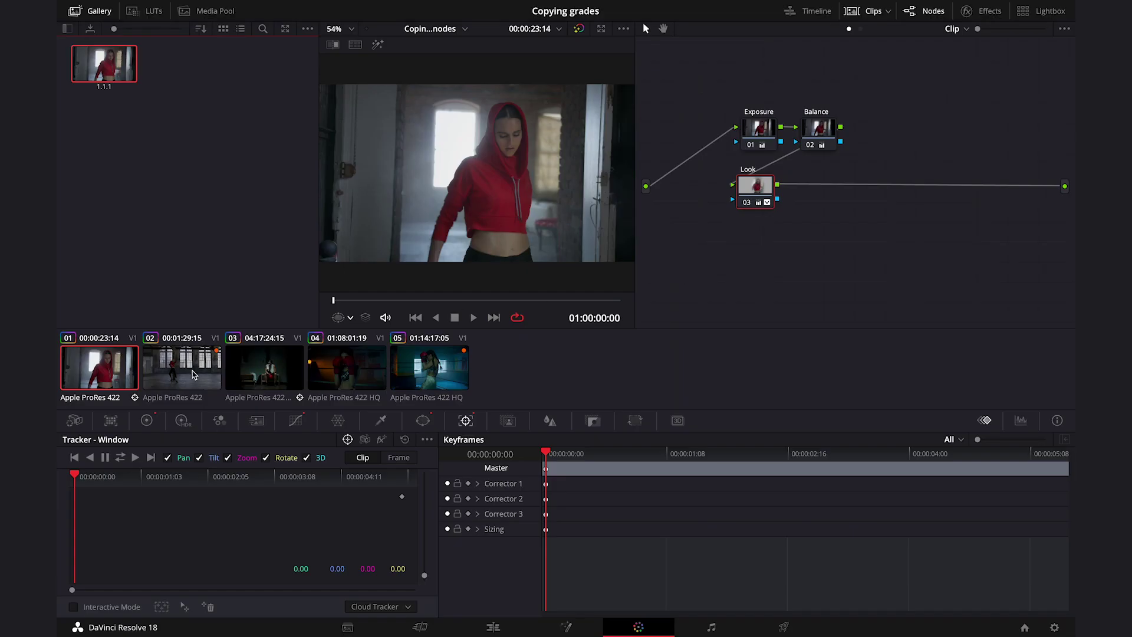
- Load Memory A onto clip 02, giving it Exposure, Balance and Look nodes
{"action": "left_click", "coordinate": [211, 358]}
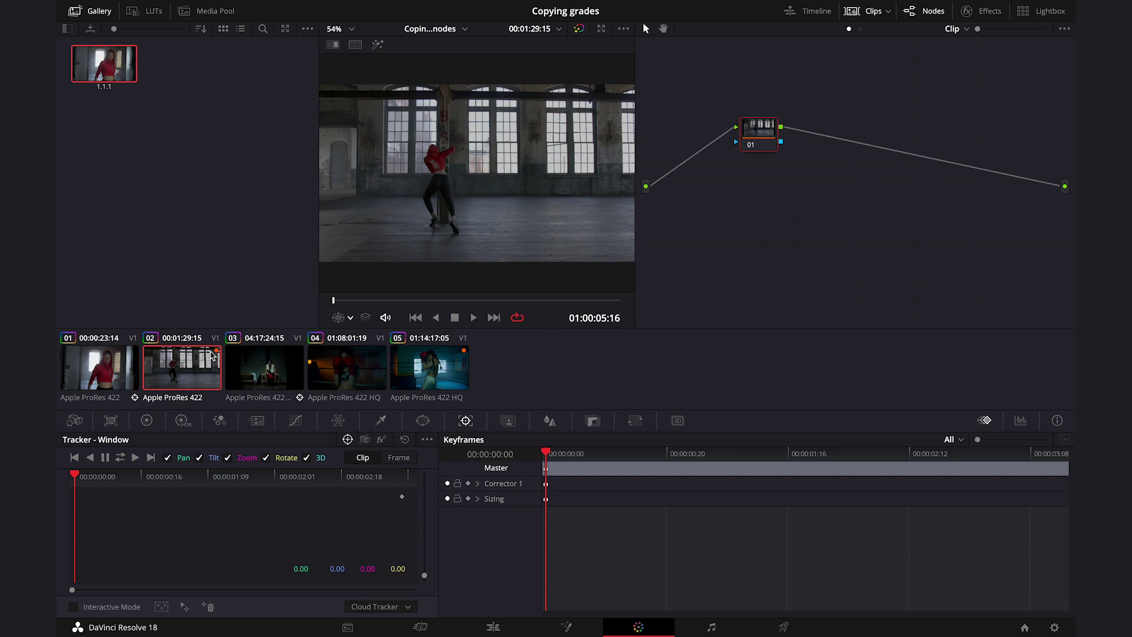
{"action": "left_click", "coordinate": [469, 8]}
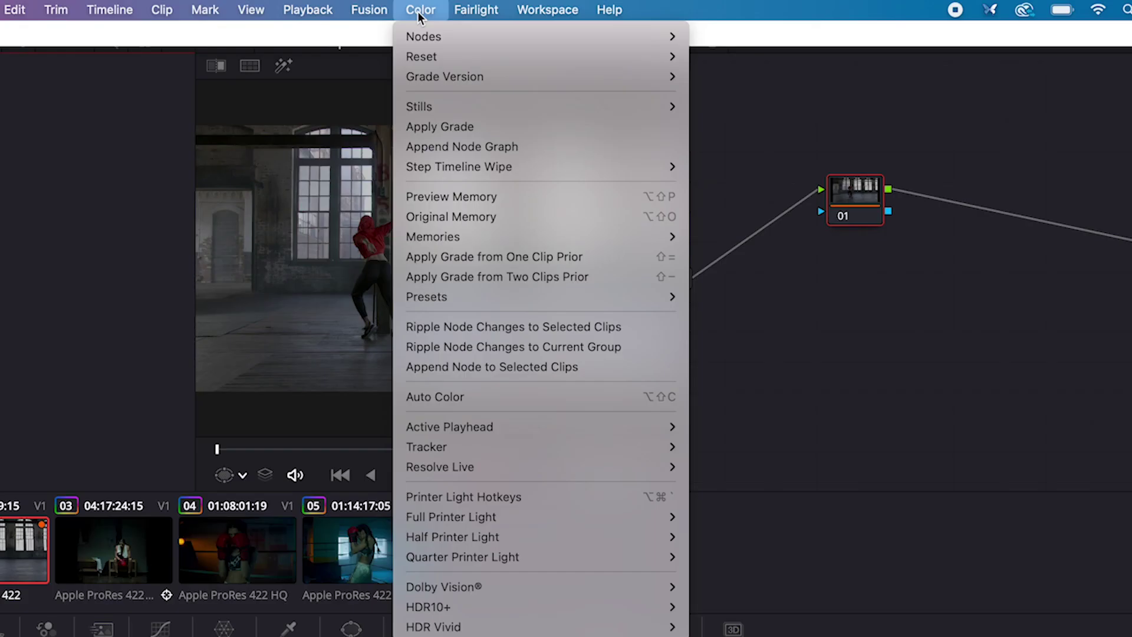
{"action": "mouse_move", "coordinate": [511, 157]}
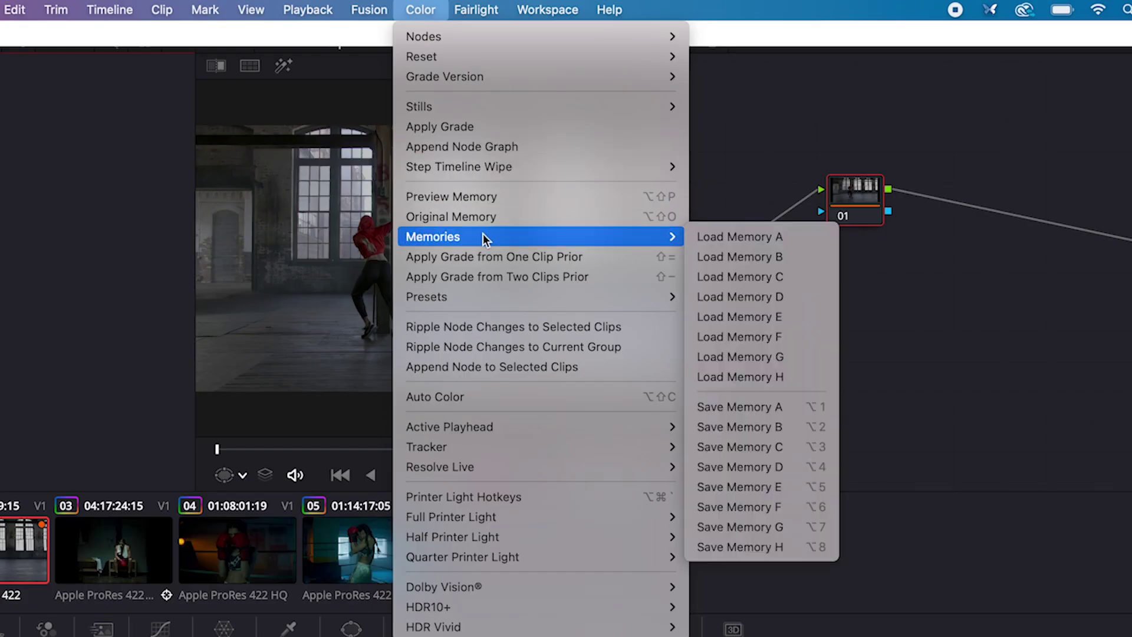
{"action": "left_click", "coordinate": [709, 236]}
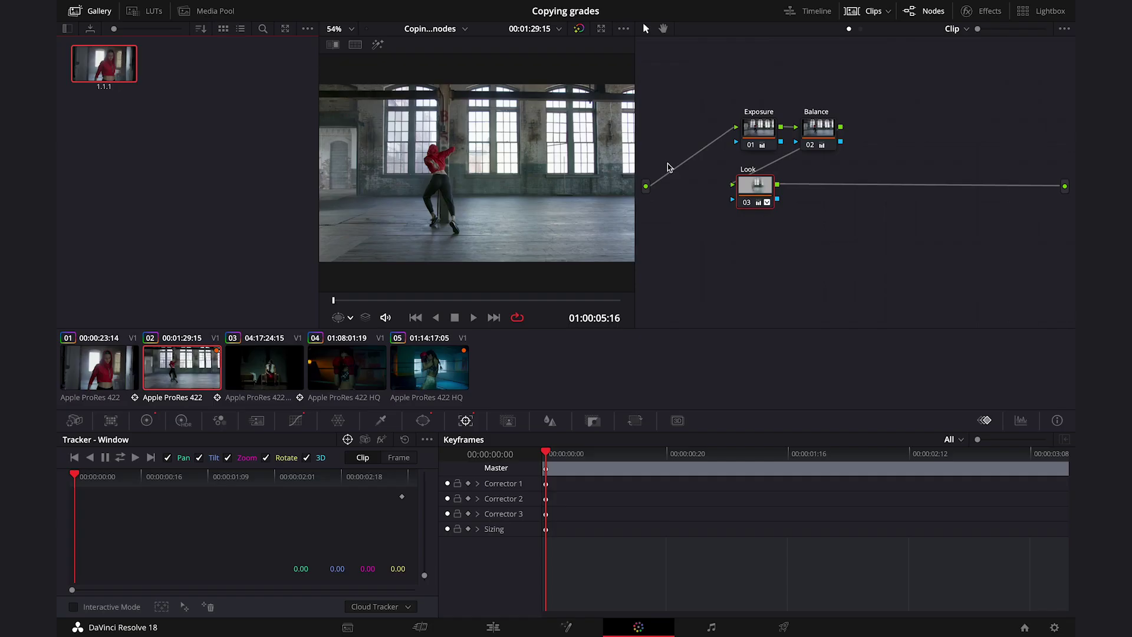
- Paste clip 03's Exposure, Balance and Secondary nodes onto clip 04 with Ctrl+V
{"action": "left_click", "coordinate": [287, 363]}
{"action": "left_click", "coordinate": [354, 364]}
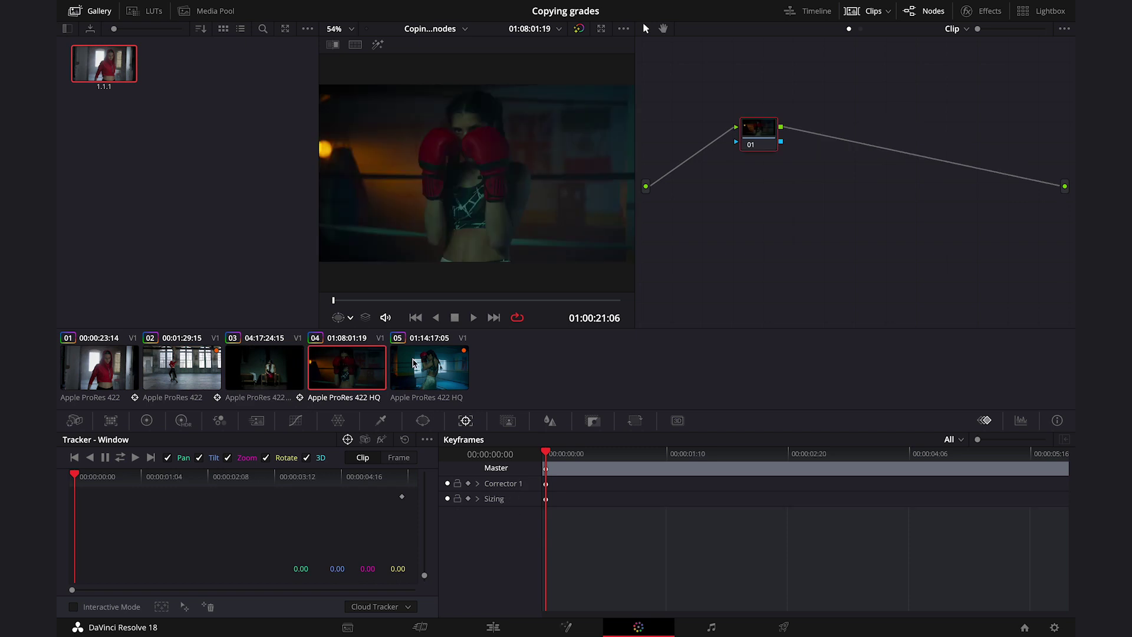
{"action": "left_click", "coordinate": [415, 363]}
{"action": "left_click", "coordinate": [383, 364]}
{"action": "left_click", "coordinate": [294, 357]}
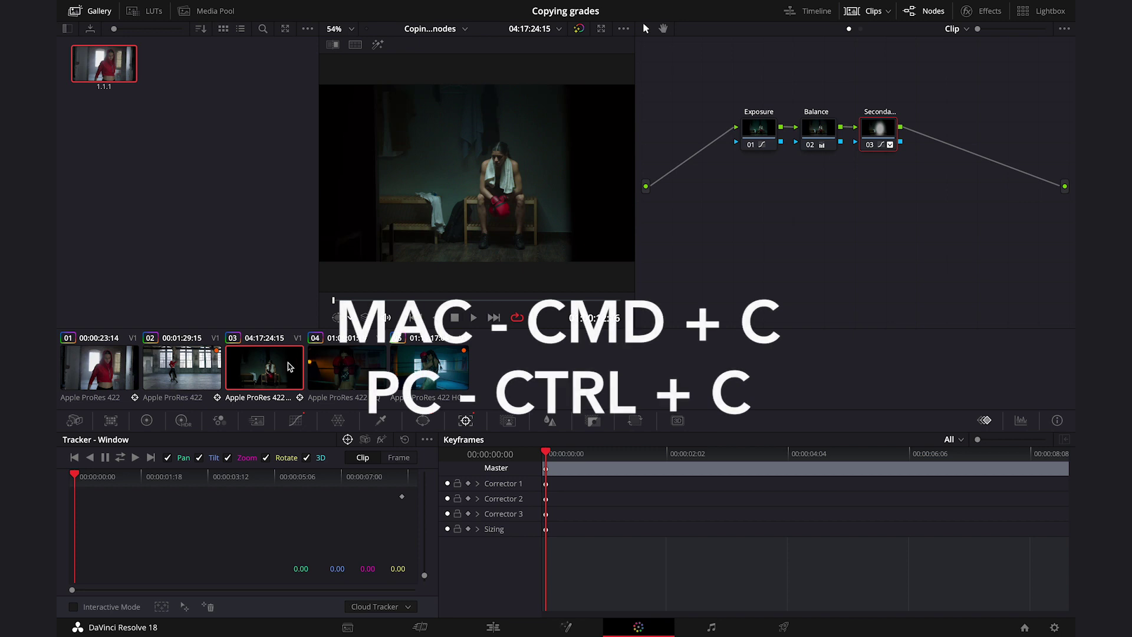
{"action": "left_click", "coordinate": [349, 364]}
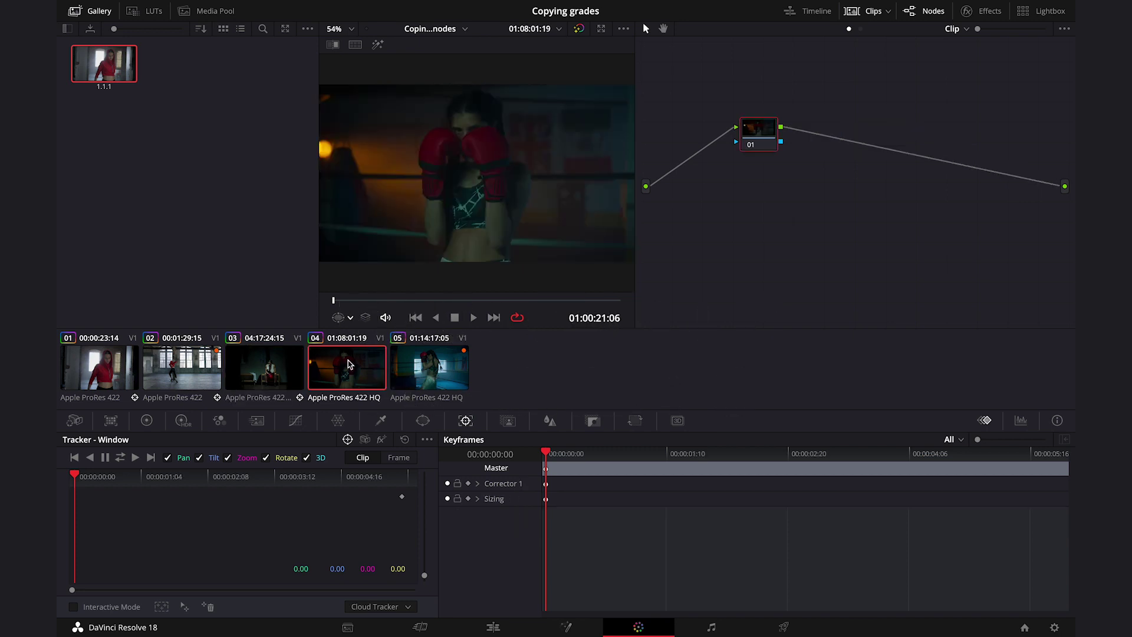
{"action": "key", "text": "ctrl+v"}
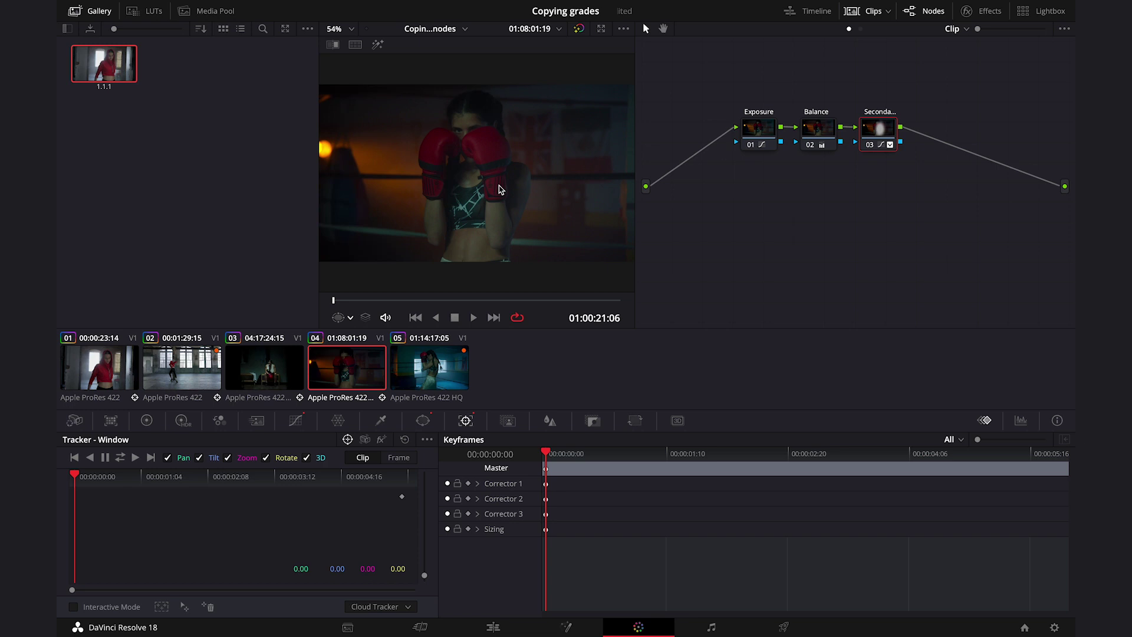
- Apply clip 03's three-node grade to clip 05 with Shift+-, after undoing a previous-clip attempt
{"action": "left_click", "coordinate": [456, 370]}
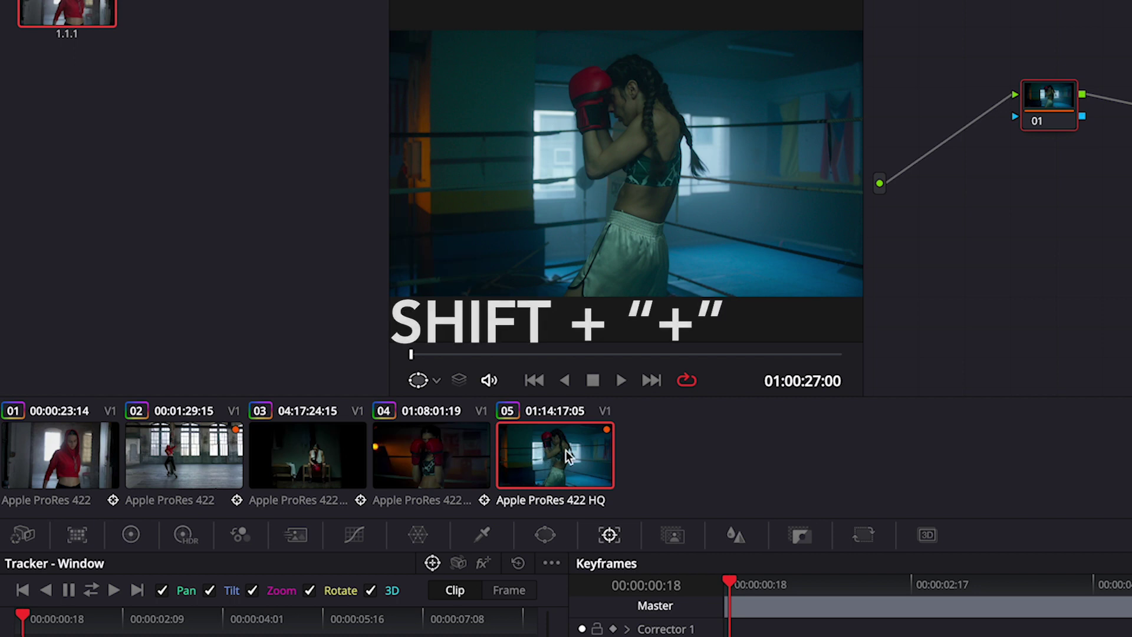
{"action": "key", "text": "shift+plus"}
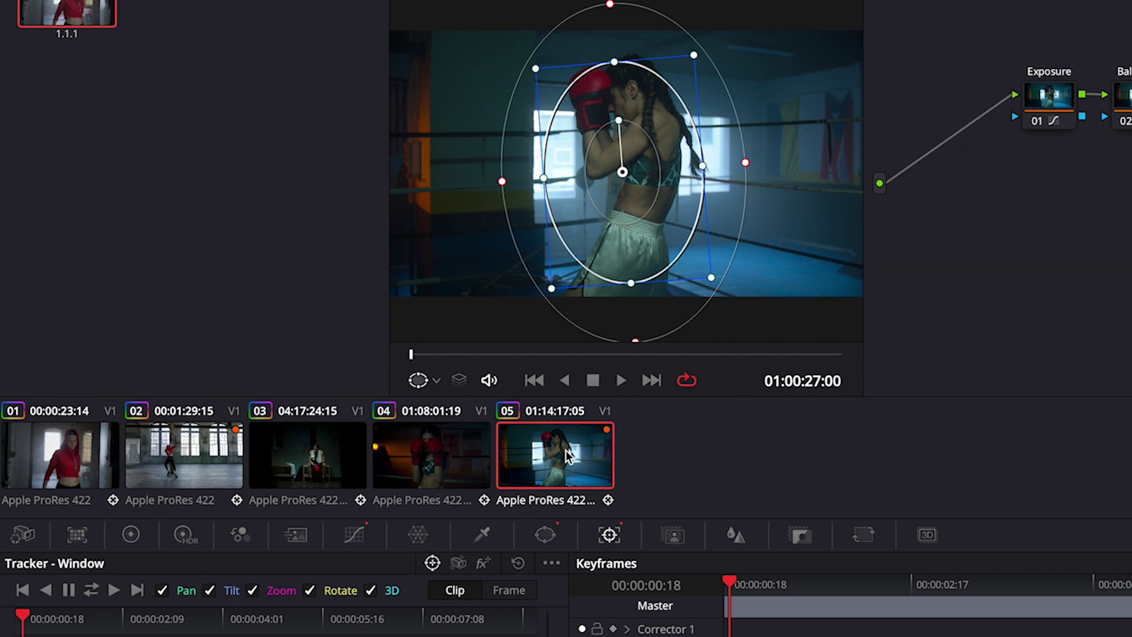
{"action": "key", "text": "shift+grave"}
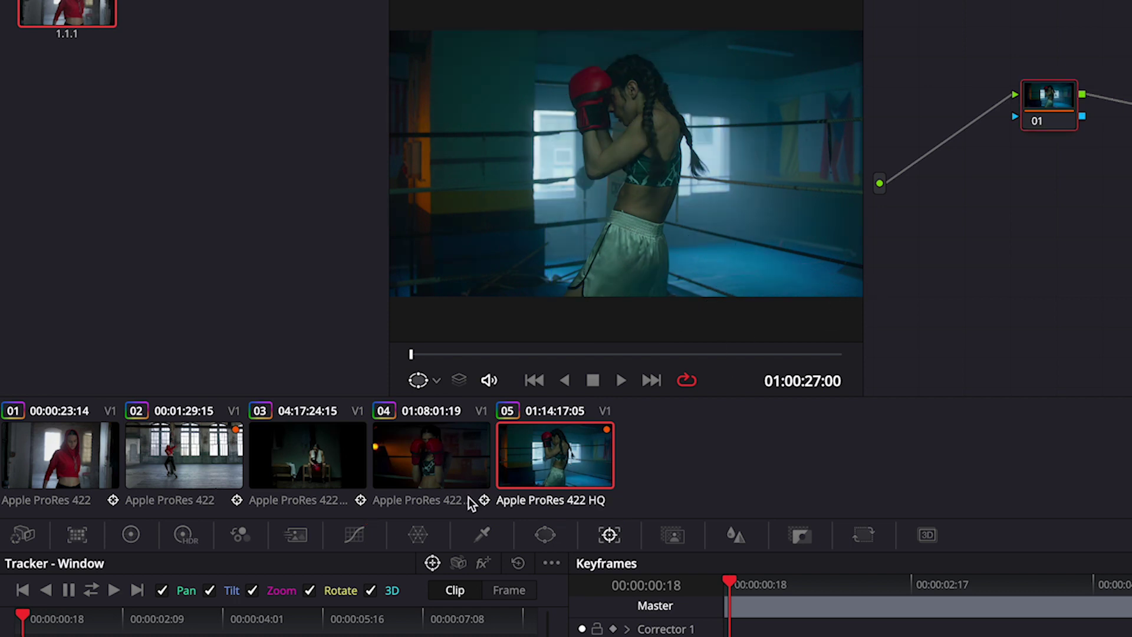
{"action": "left_click", "coordinate": [335, 459]}
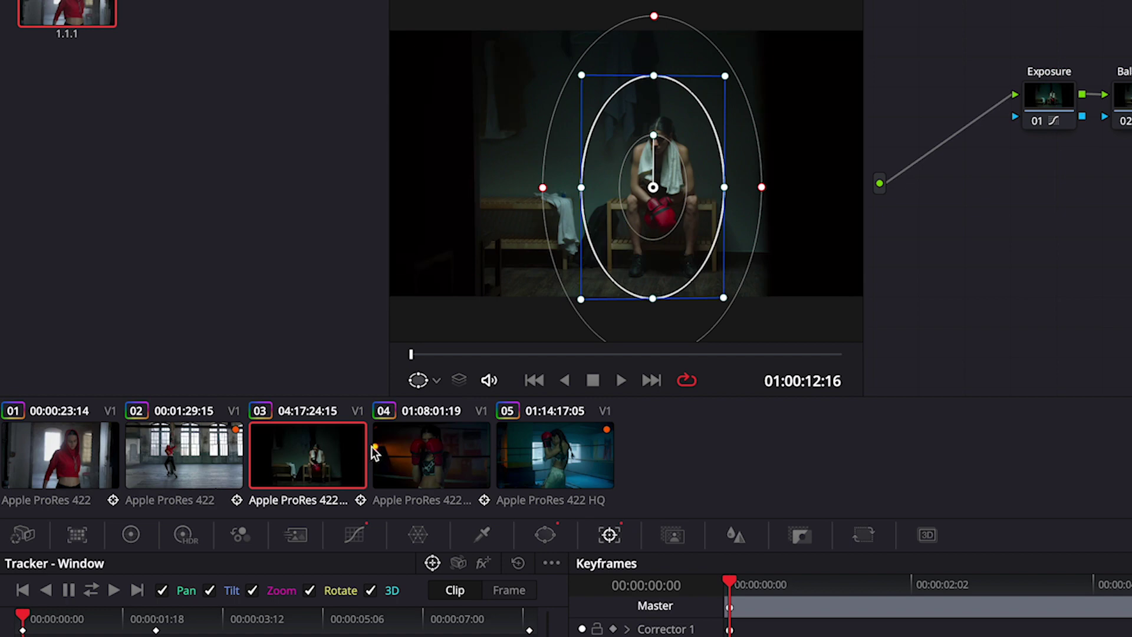
{"action": "left_click", "coordinate": [590, 450]}
{"action": "key", "text": "shift+minus"}
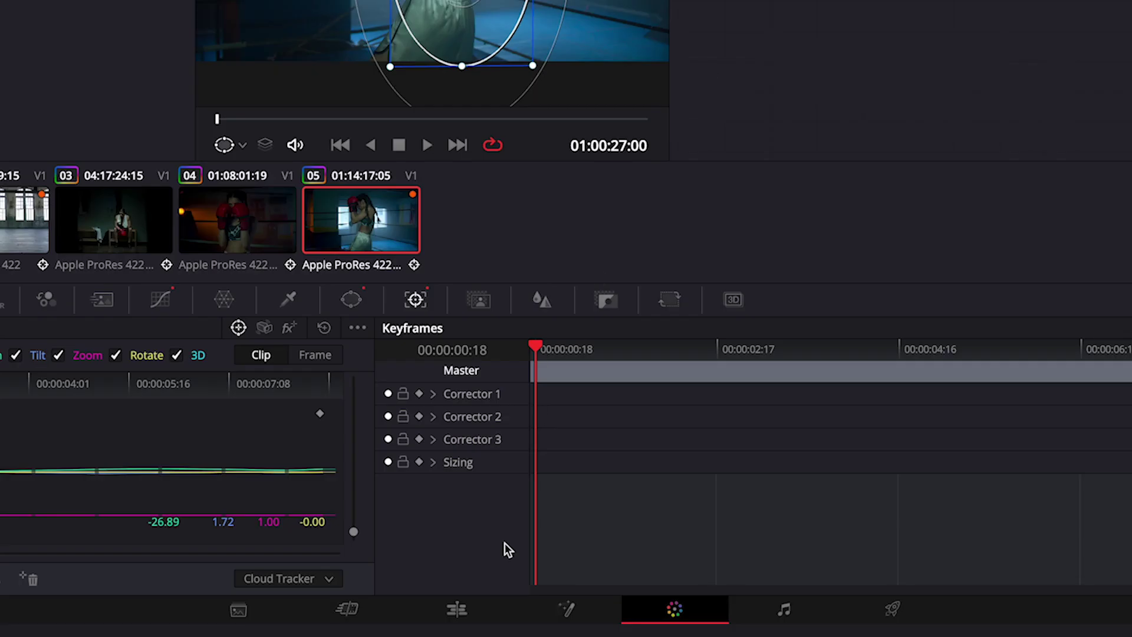
- On the Edit page, open the Graded timeline and scrub to 01:00:09:04
{"action": "left_click", "coordinate": [477, 607]}
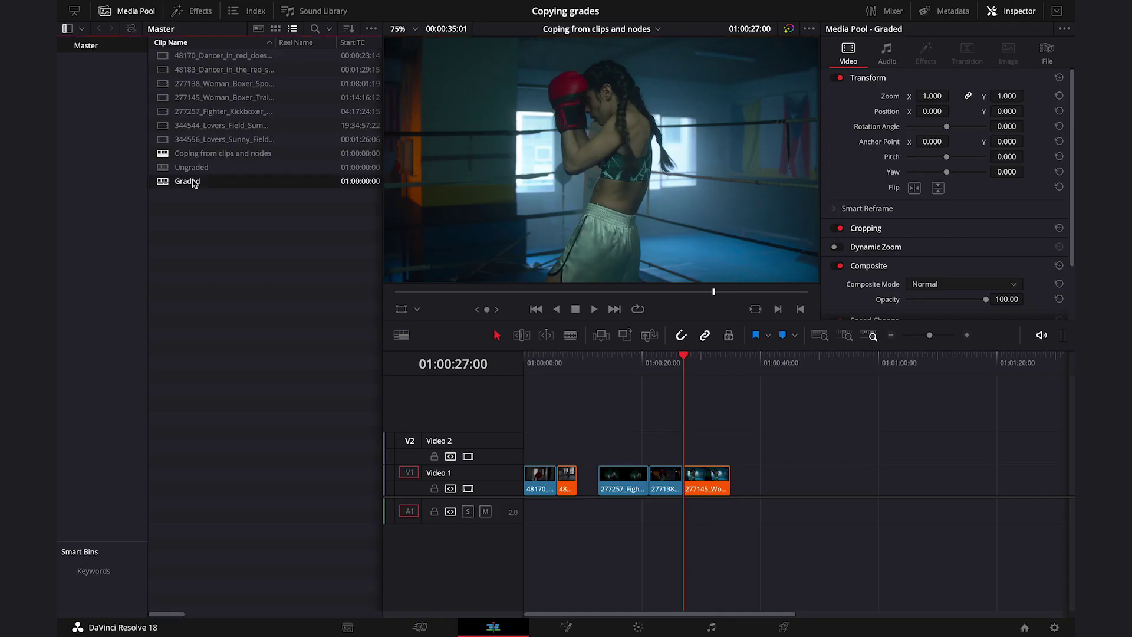
{"action": "double_click", "coordinate": [147, 281]}
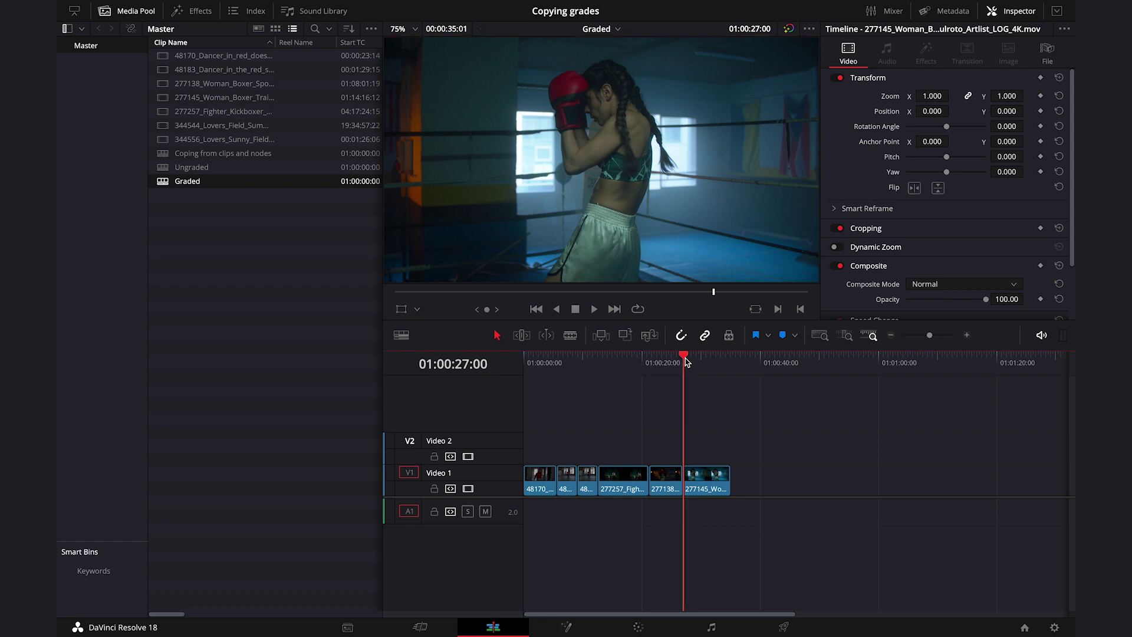
{"action": "left_click_drag", "start_coordinate": [686, 361], "coordinate": [558, 347]}
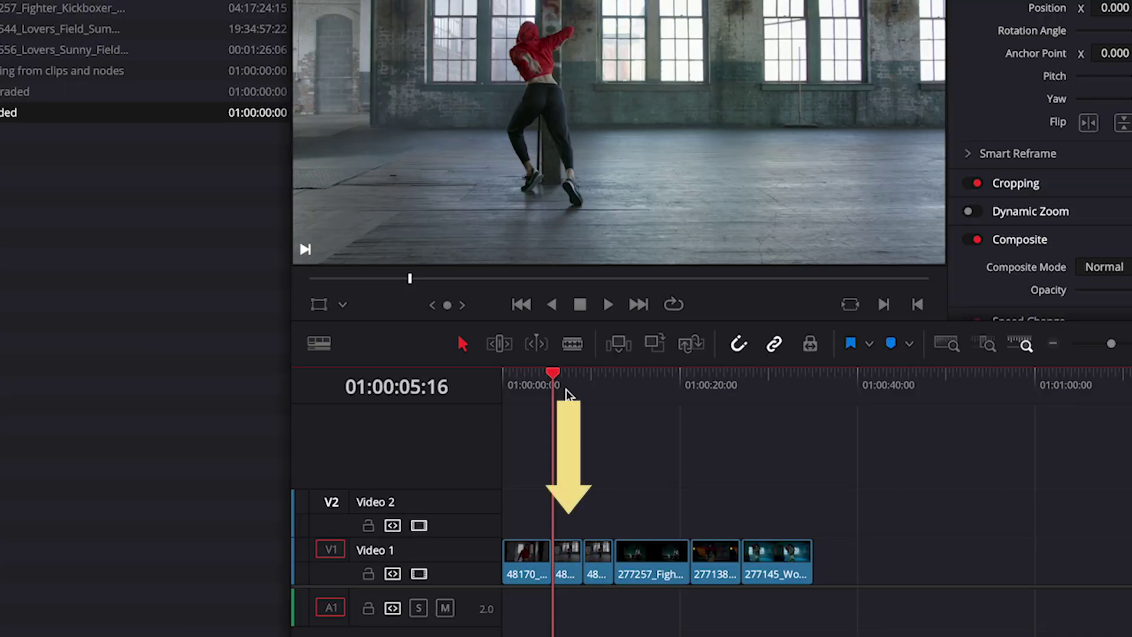
{"action": "left_click", "coordinate": [575, 388]}
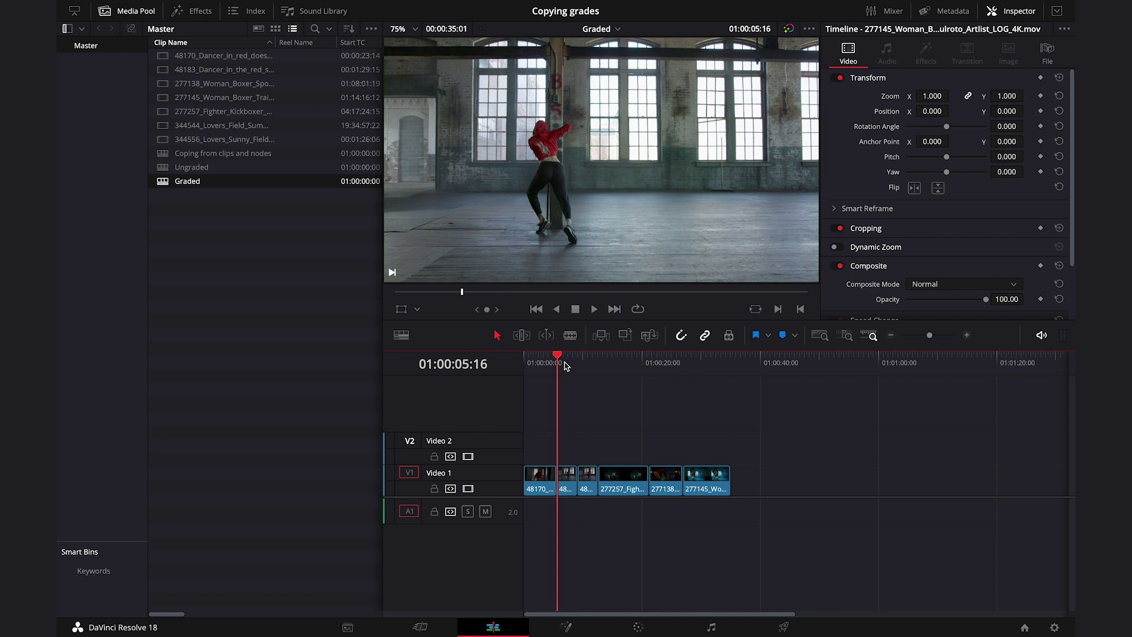
{"action": "left_click", "coordinate": [577, 368]}
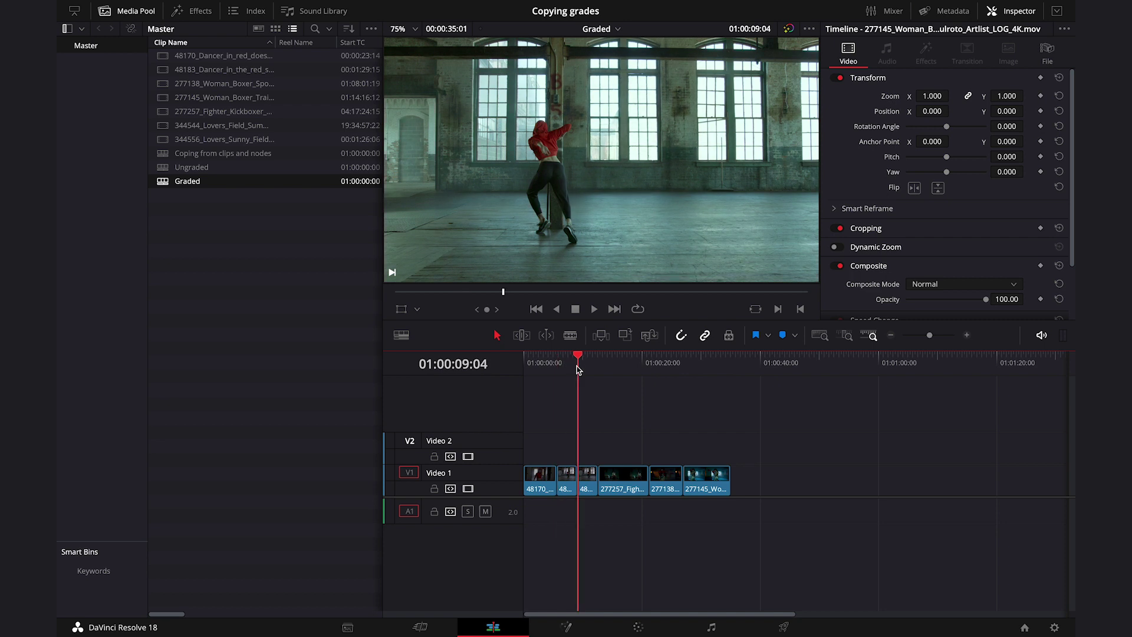
- Open the Ungraded timeline and scrub through its clips from the dancer shot
{"action": "double_click", "coordinate": [210, 169]}
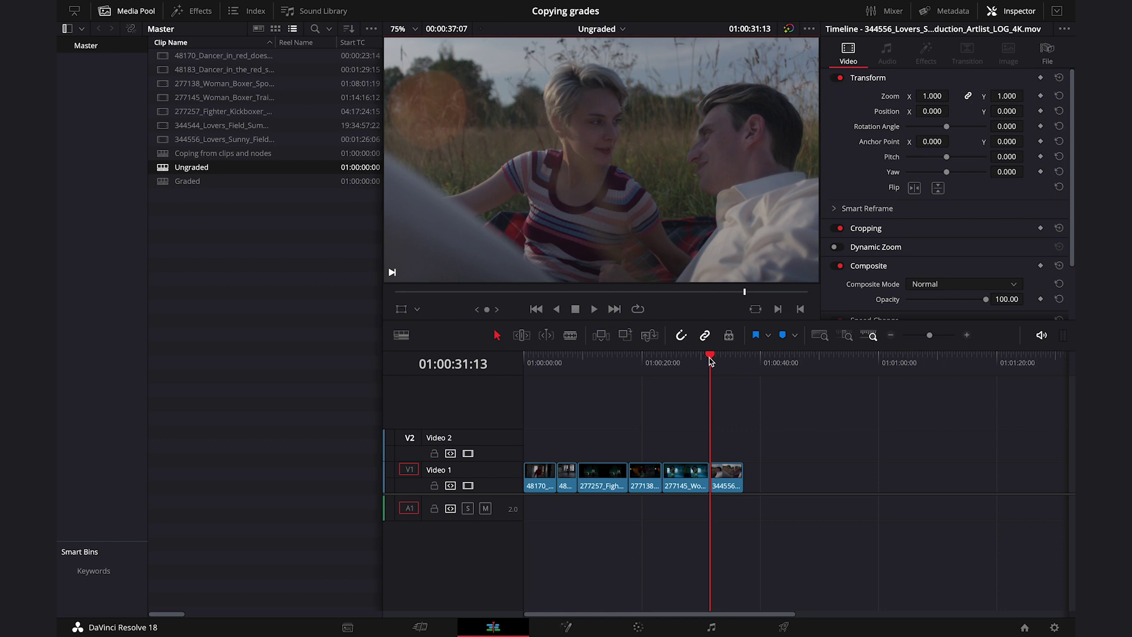
{"action": "left_click_drag", "start_coordinate": [710, 360], "coordinate": [557, 356]}
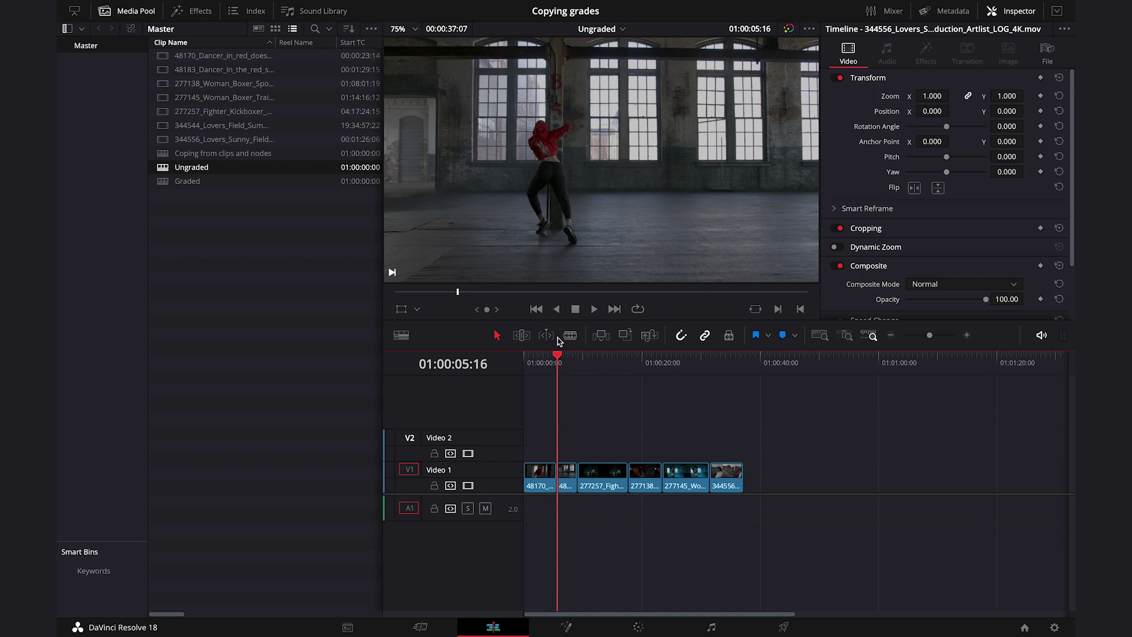
{"action": "left_click_drag", "start_coordinate": [557, 357], "coordinate": [713, 383]}
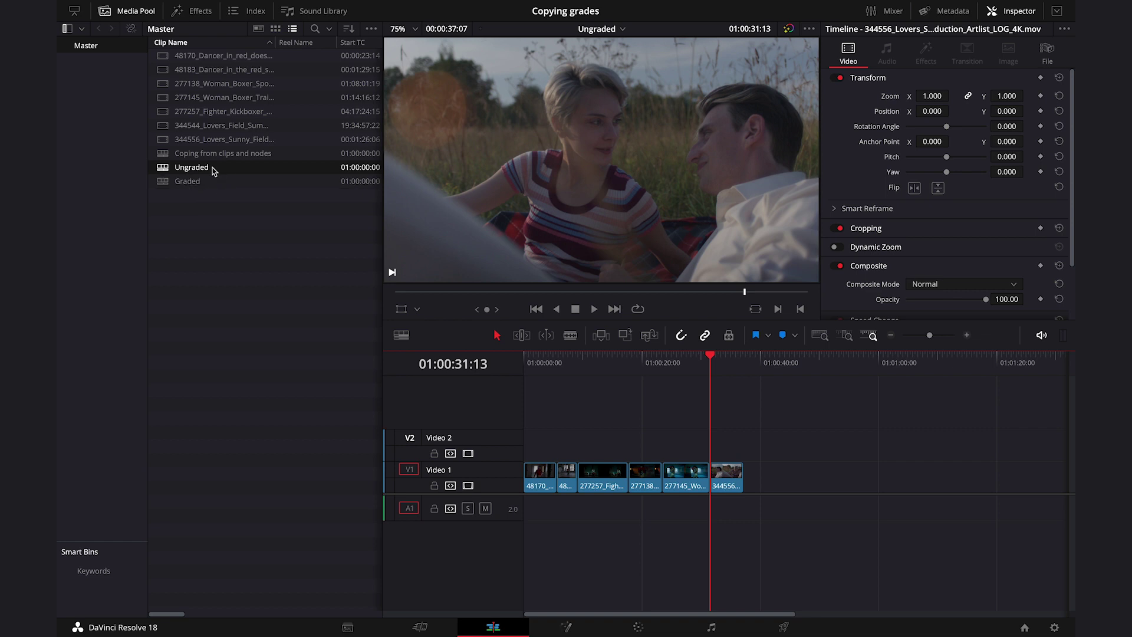
- Start ColorTrace from Timeline on the Ungraded timeline
{"action": "right_click", "coordinate": [264, 171]}
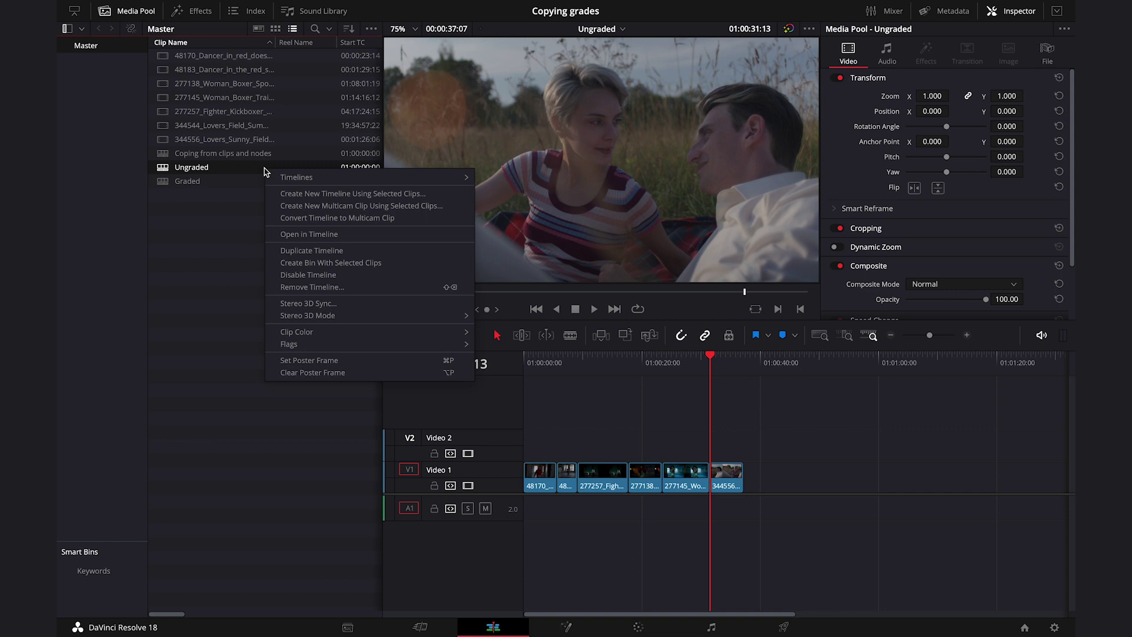
{"action": "mouse_move", "coordinate": [307, 179]}
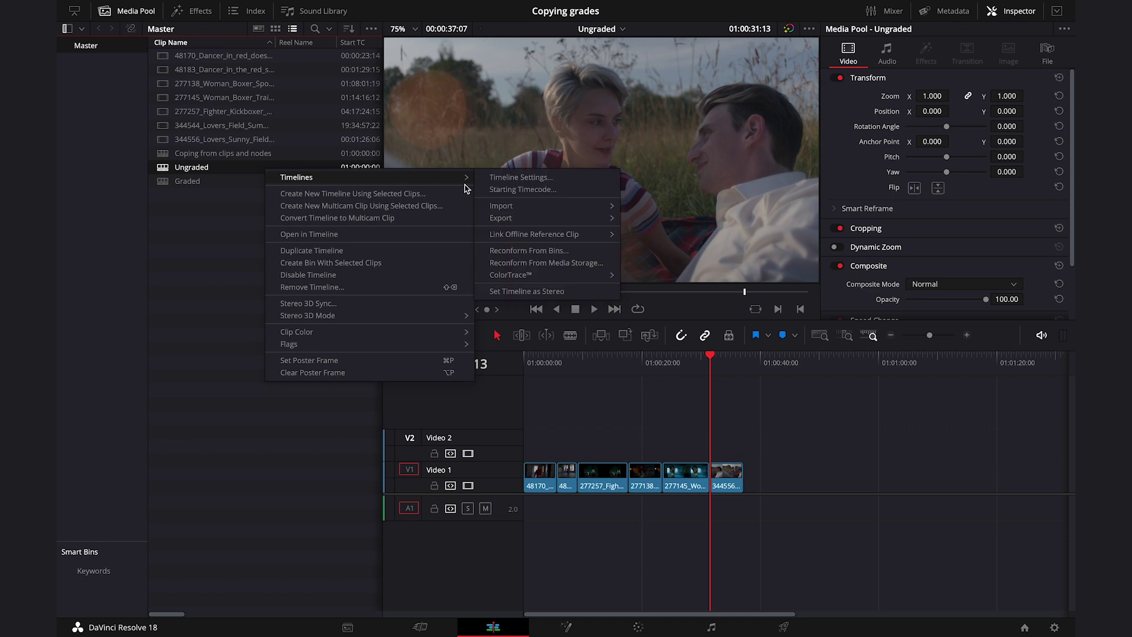
{"action": "mouse_move", "coordinate": [527, 281]}
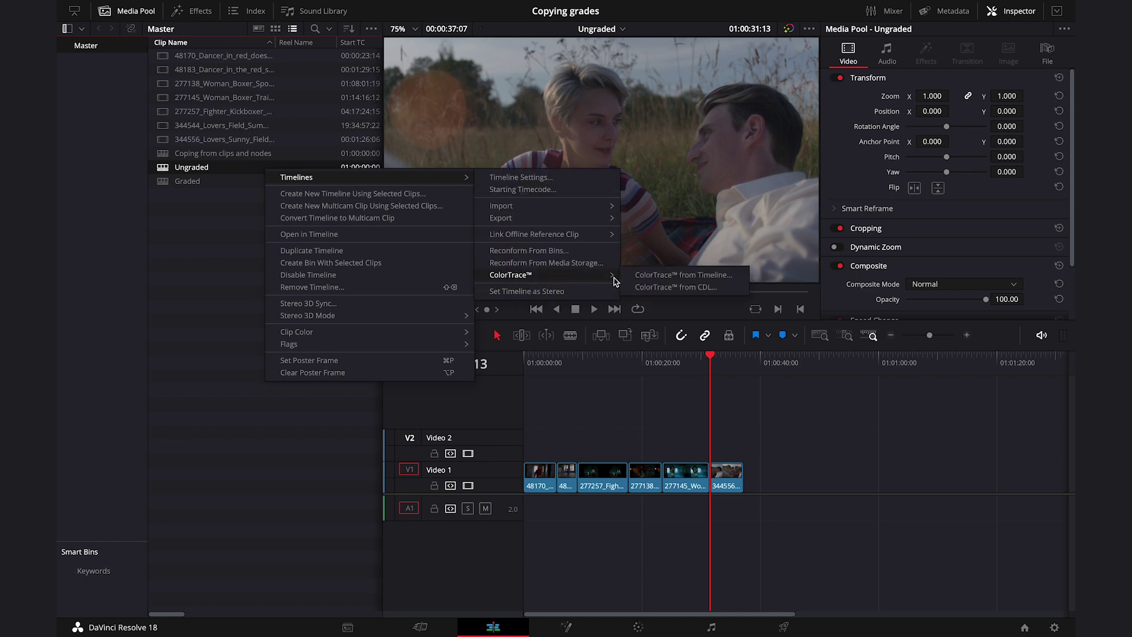
{"action": "left_click", "coordinate": [646, 276]}
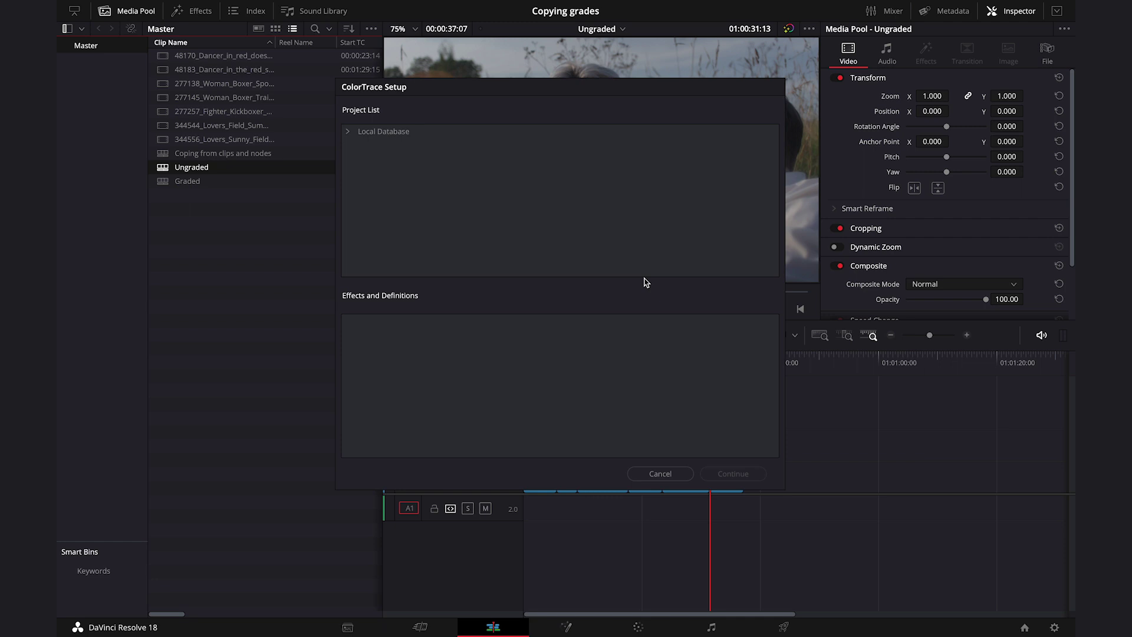
- Pick Local Database > guest > Copying grades > Graded as the ColorTrace source
{"action": "left_click", "coordinate": [349, 133]}
{"action": "left_click", "coordinate": [359, 160]}
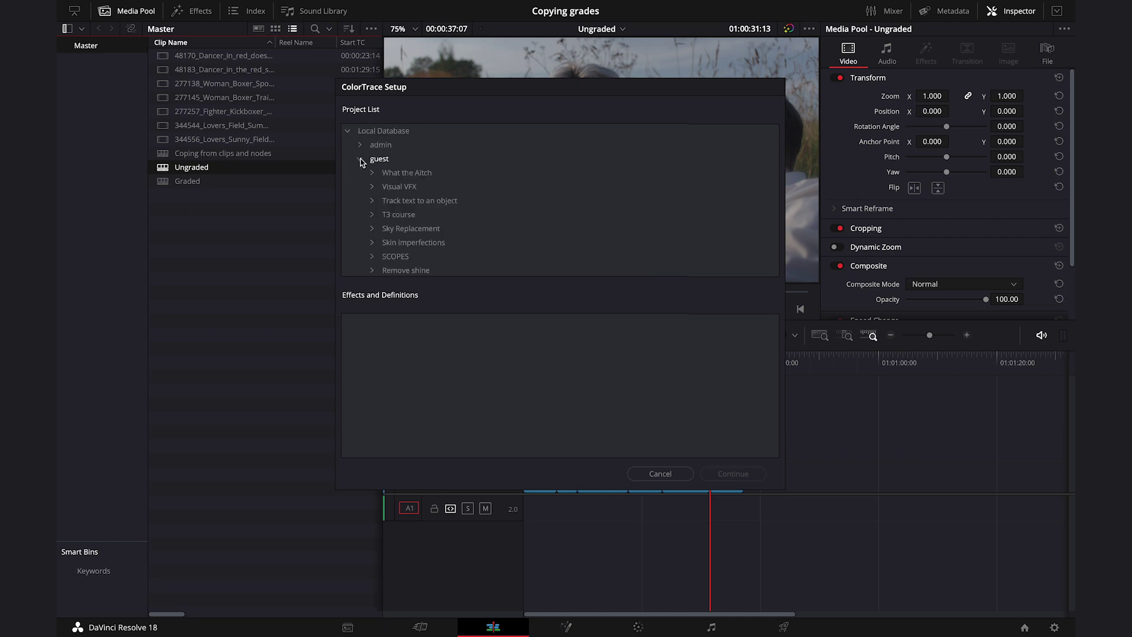
{"action": "scroll", "coordinate": [381, 214], "scroll_direction": "down", "scroll_amount": 1}
{"action": "scroll", "coordinate": [381, 214], "scroll_direction": "down", "scroll_amount": 4}
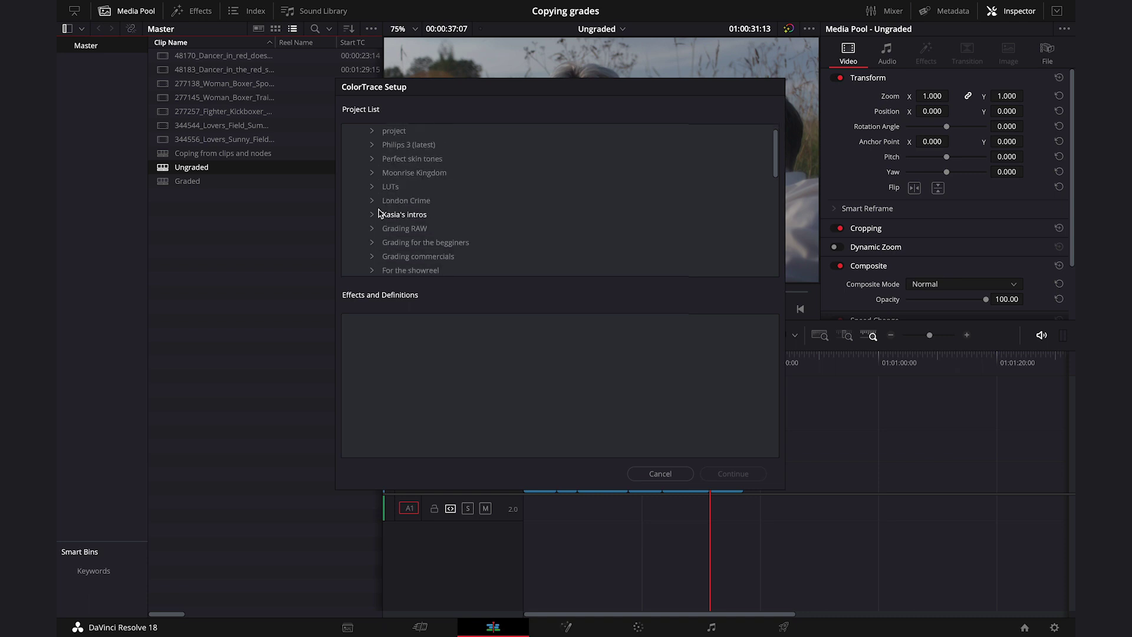
{"action": "scroll", "coordinate": [379, 213], "scroll_direction": "down", "scroll_amount": 1}
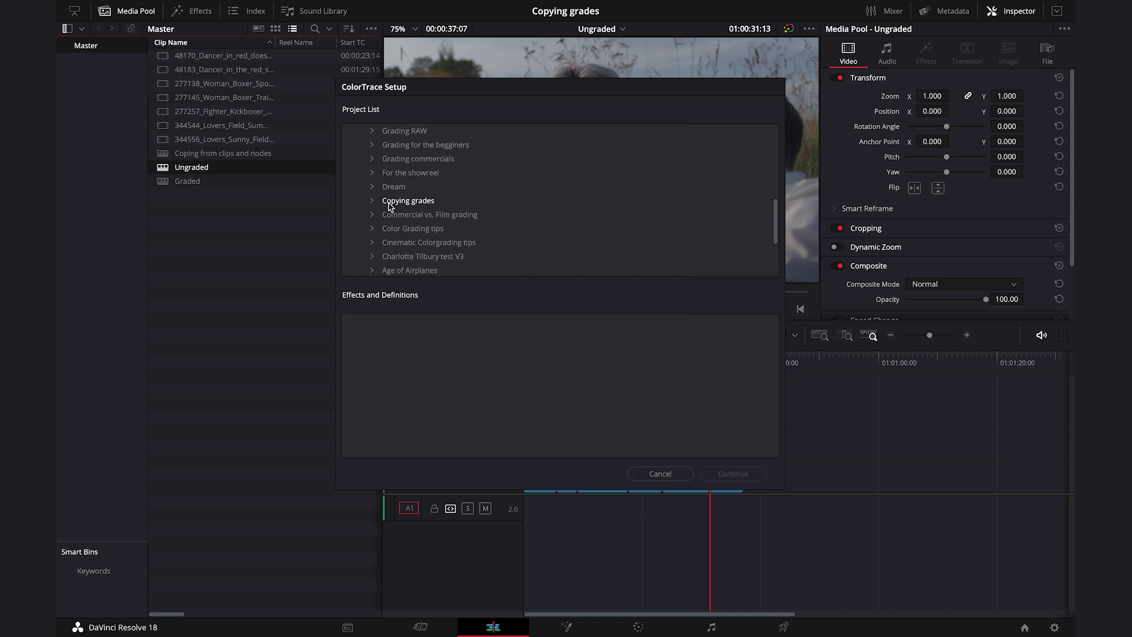
{"action": "left_click", "coordinate": [372, 202]}
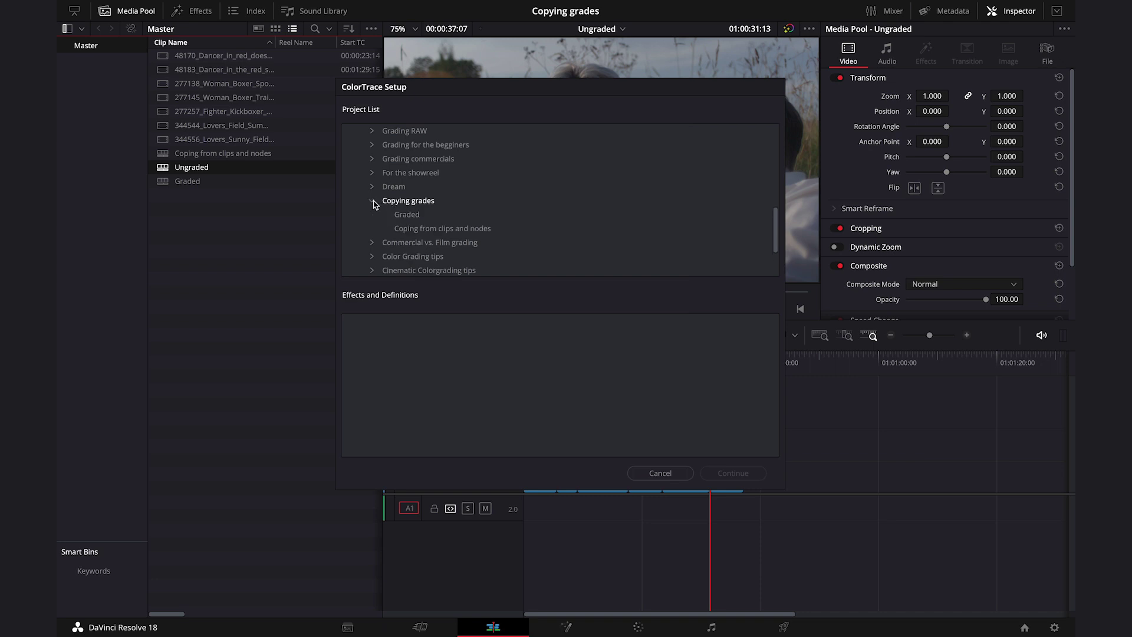
{"action": "left_click", "coordinate": [412, 216]}
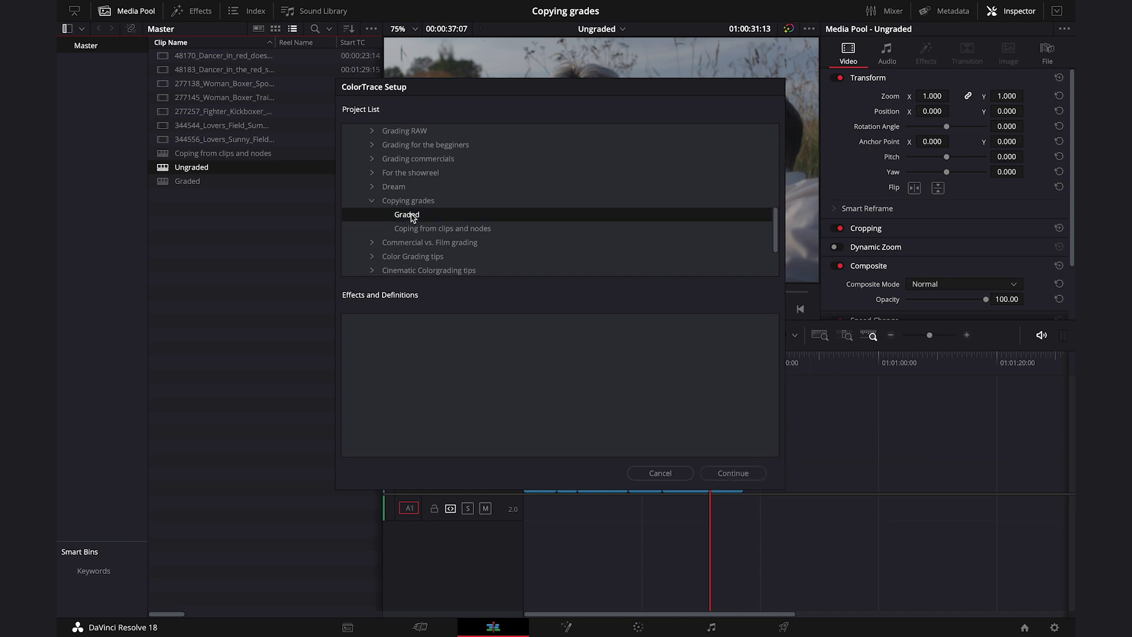
{"action": "left_click", "coordinate": [731, 474]}
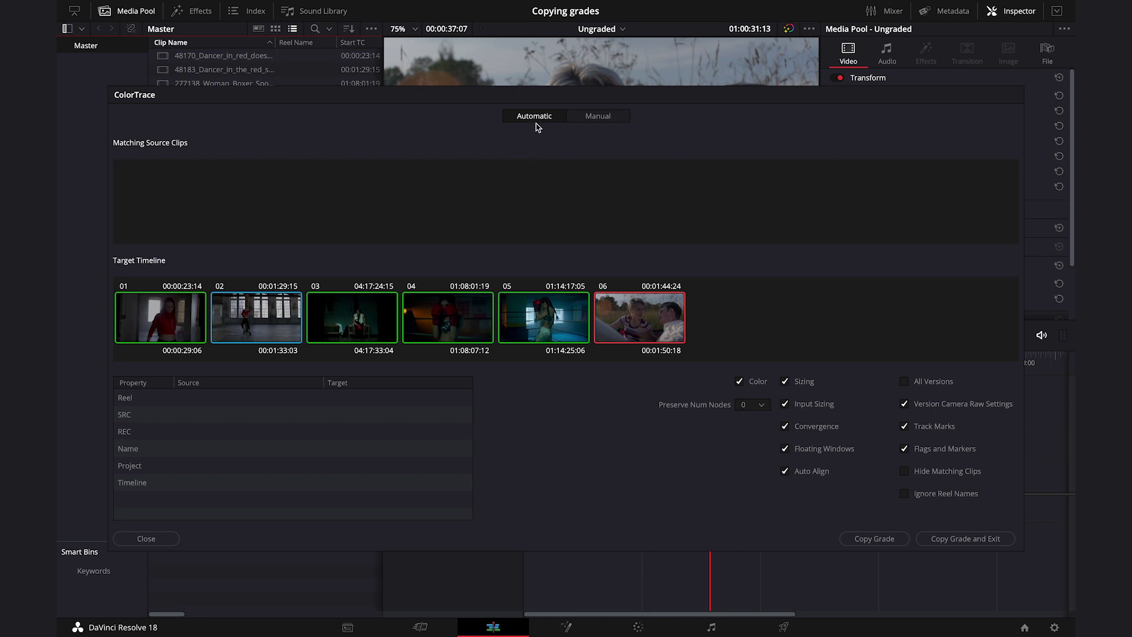
- Switch ColorTrace to Manual matching of Graded source clips to Ungraded targets
{"action": "left_click", "coordinate": [606, 117]}
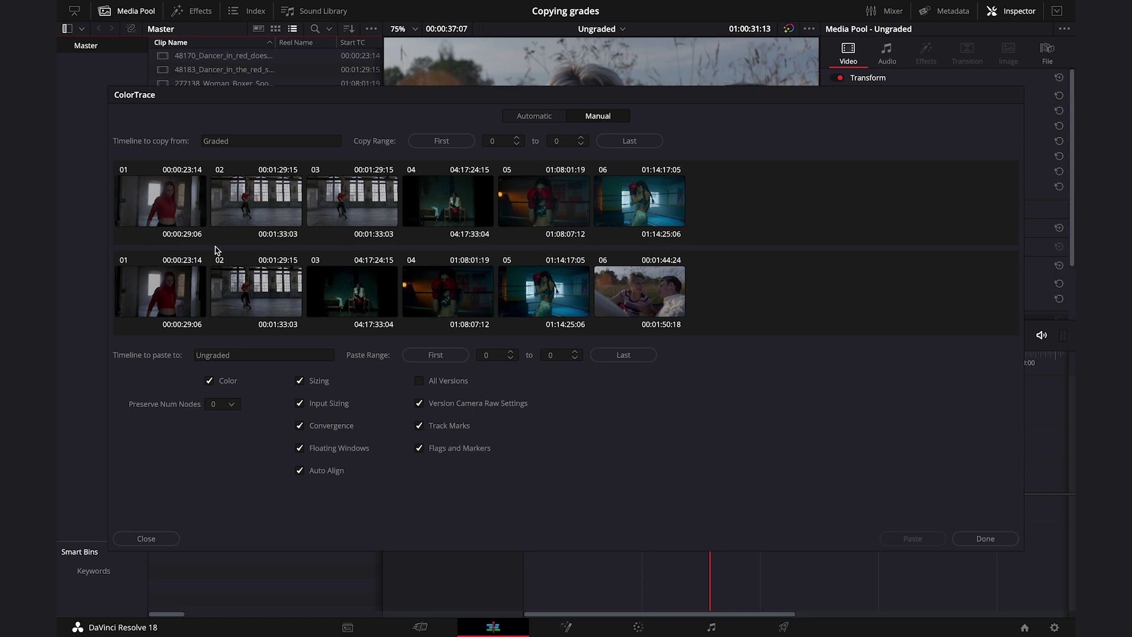
- Paste Graded clip 01's grade onto Ungraded clip 01
{"action": "left_click", "coordinate": [181, 209]}
{"action": "left_click", "coordinate": [169, 281]}
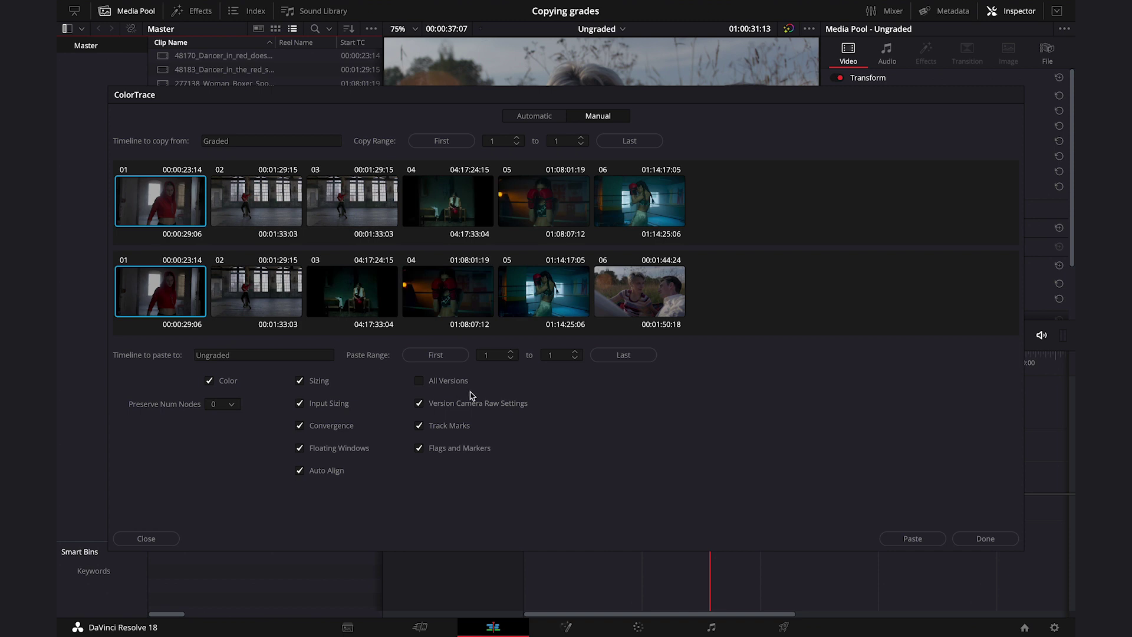
{"action": "left_click", "coordinate": [906, 539]}
- Paste Graded clips 04–06 grades onto Ungraded clips 03–05
{"action": "left_click", "coordinate": [453, 198]}
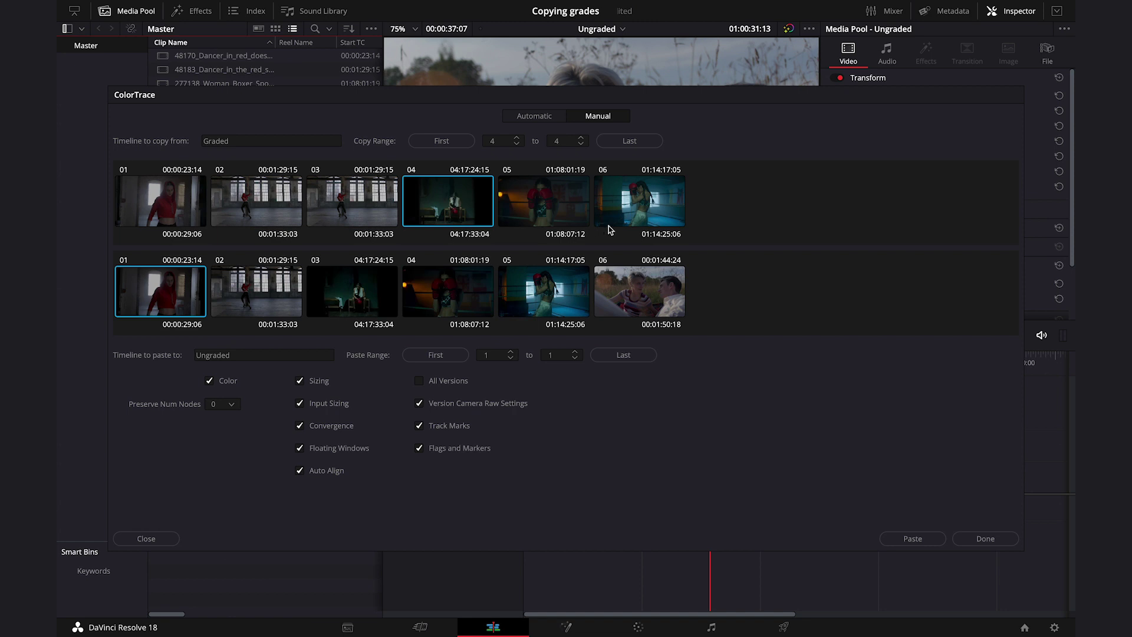
{"action": "left_click", "coordinate": [625, 218], "text": "shift"}
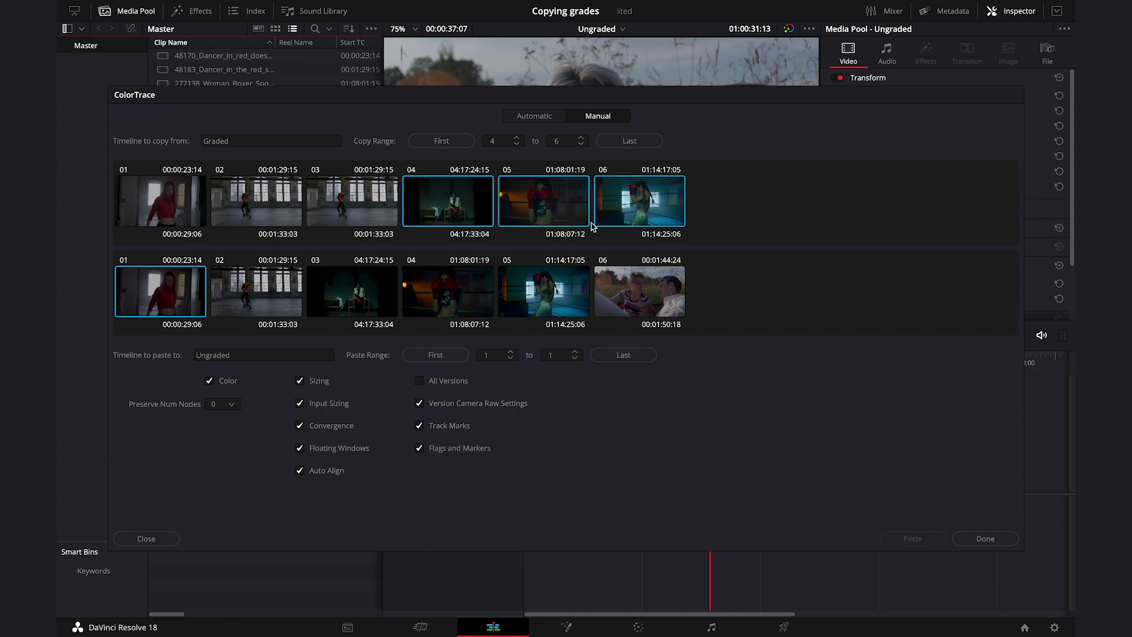
{"action": "left_click", "coordinate": [370, 291]}
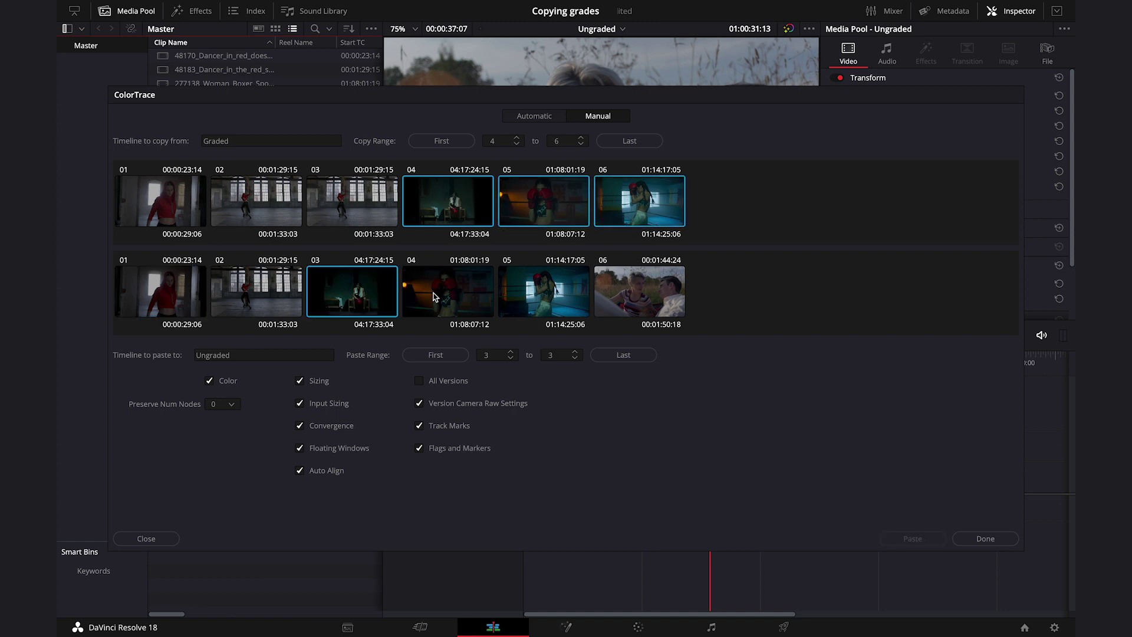
{"action": "left_click", "coordinate": [524, 300], "text": "shift"}
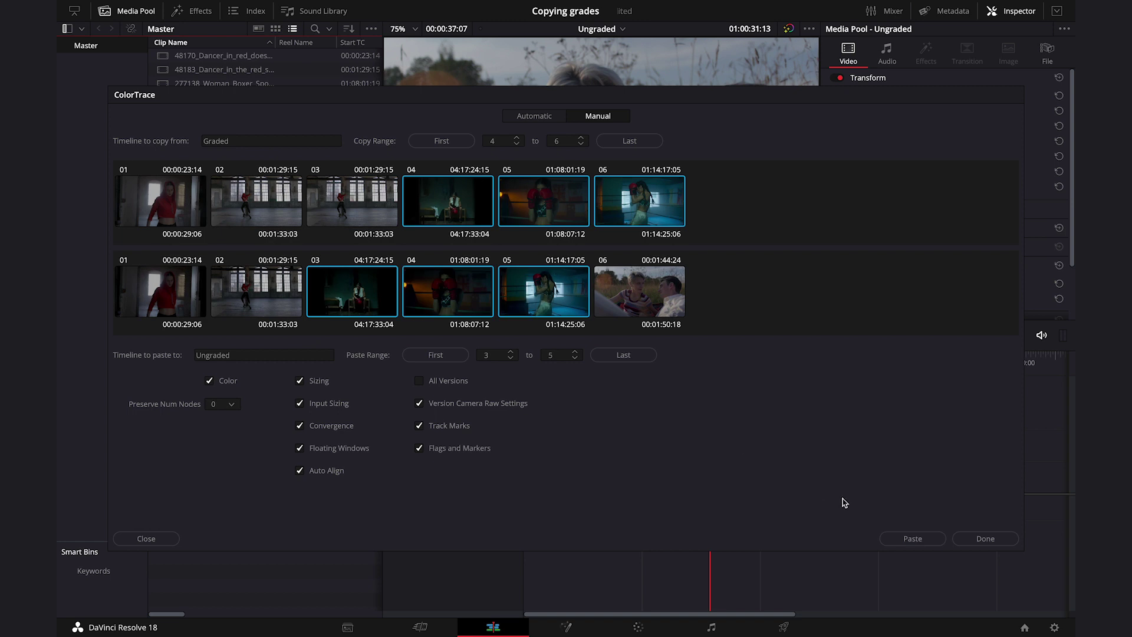
{"action": "left_click", "coordinate": [907, 540]}
- Paste Graded clip 03's grade onto Ungraded clip 02 and finish ColorTrace
{"action": "left_click", "coordinate": [356, 205]}
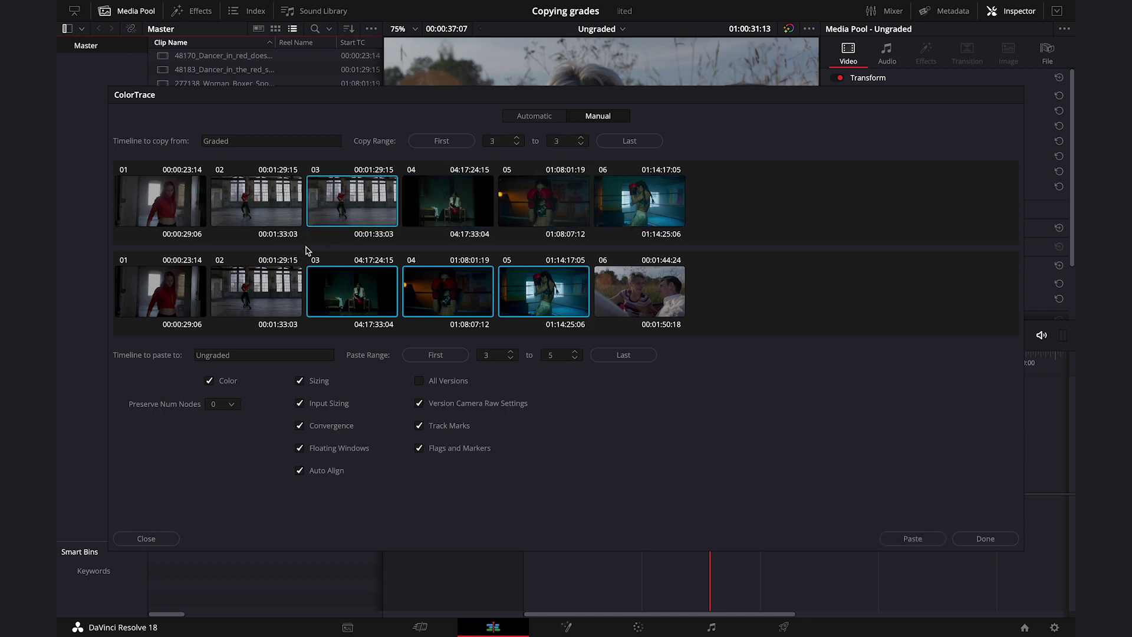
{"action": "left_click", "coordinate": [278, 290]}
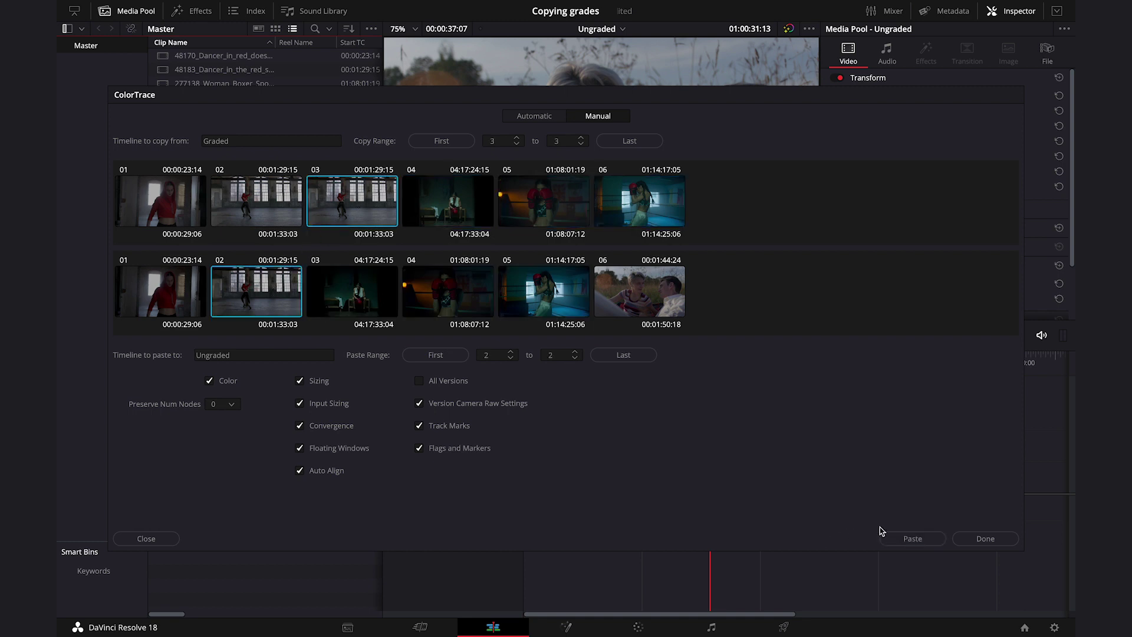
{"action": "left_click", "coordinate": [902, 542]}
{"action": "left_click", "coordinate": [994, 540]}
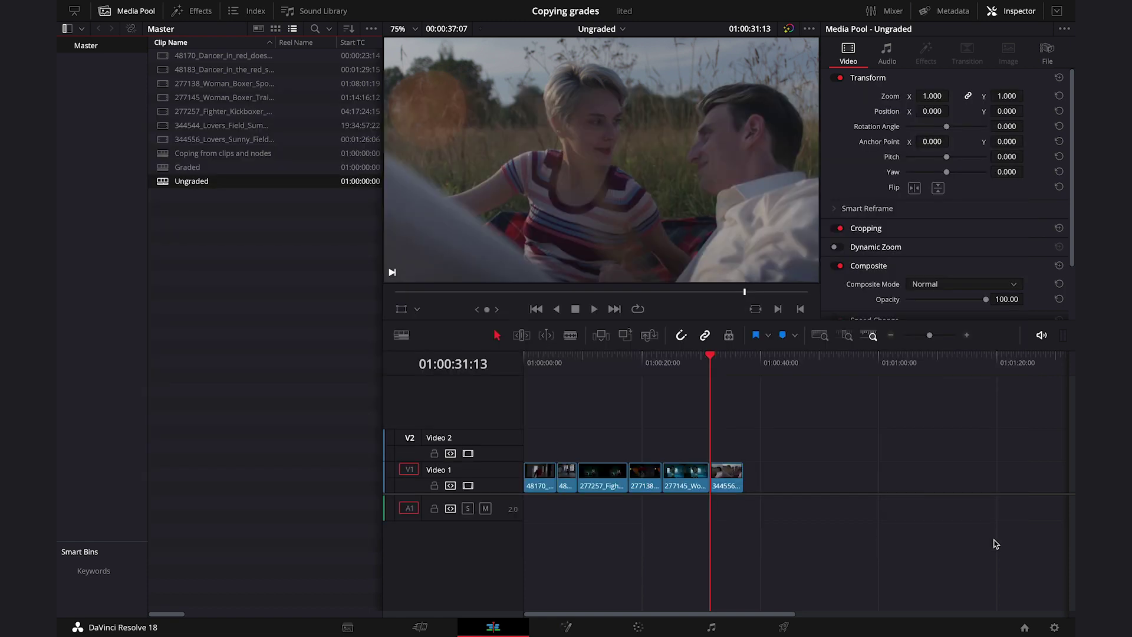
{"action": "left_click", "coordinate": [639, 626]}
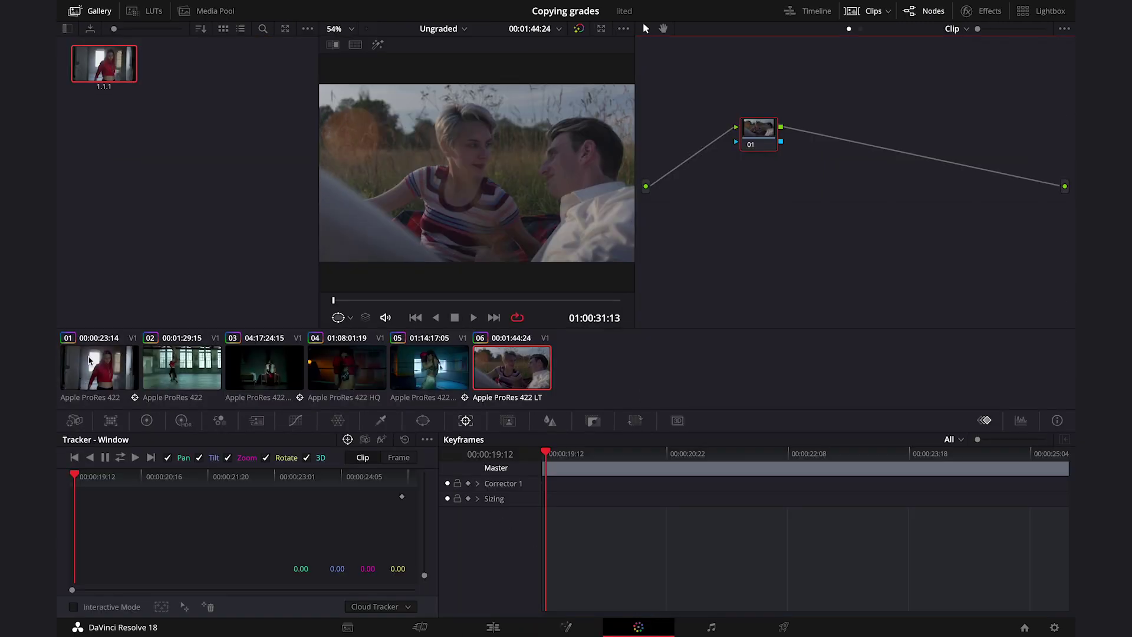
{"action": "left_click", "coordinate": [90, 361]}
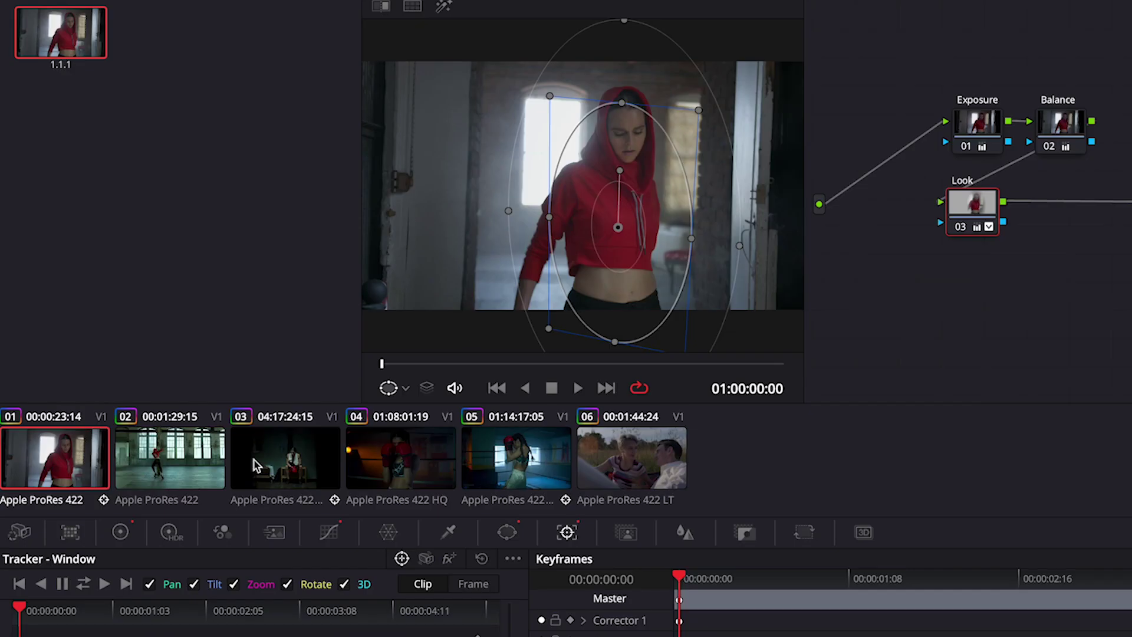
{"action": "key", "text": "Down"}
{"action": "key", "text": "Down"}
{"action": "key", "text": "Down"}
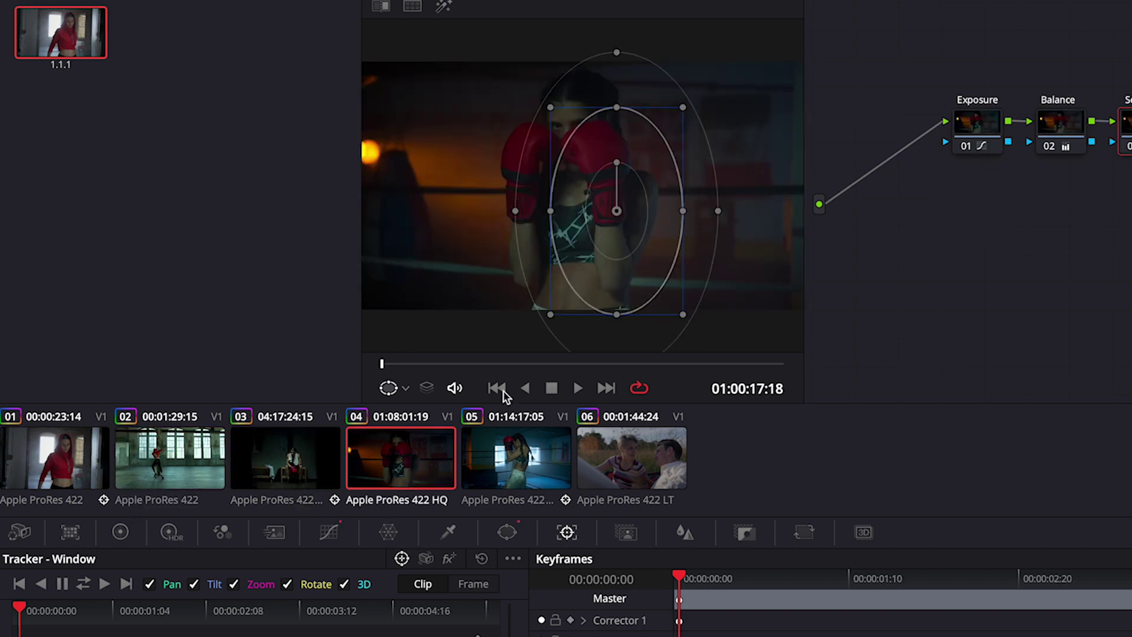
{"action": "key", "text": "Down"}
{"action": "key", "text": "Down"}
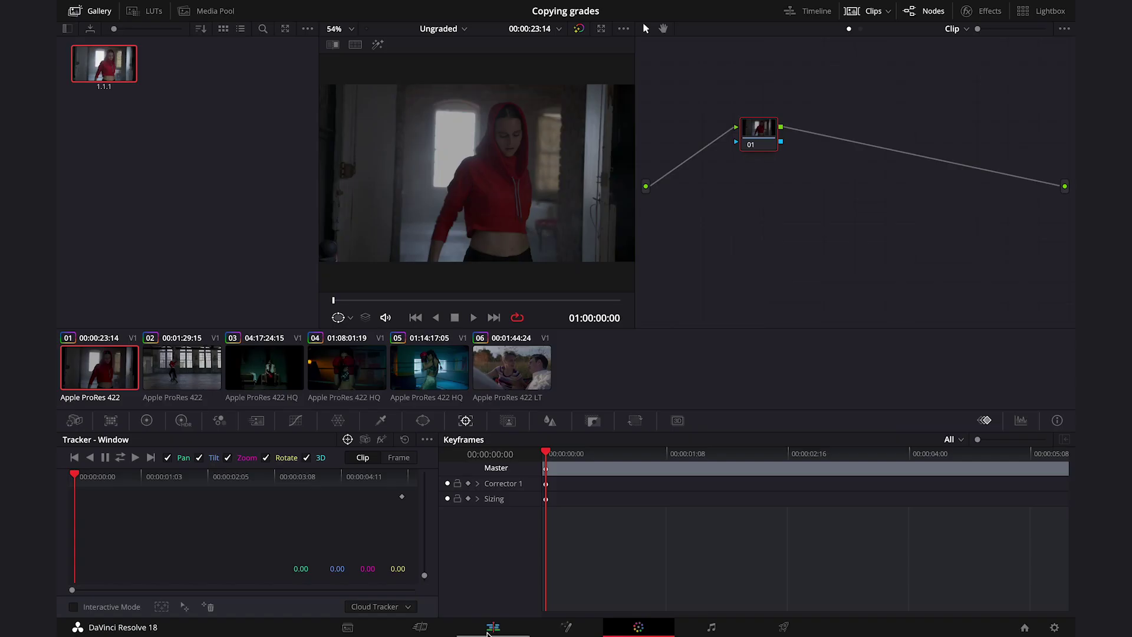
{"action": "left_click", "coordinate": [493, 627]}
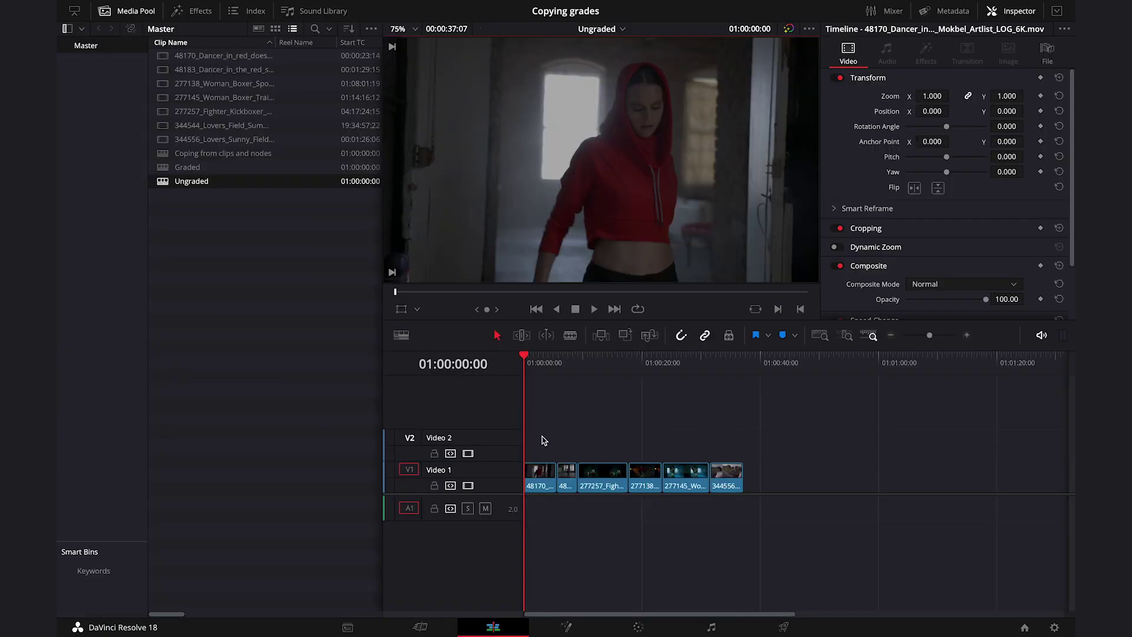
- Start ColorTrace from Timeline on the Ungraded timeline
{"action": "right_click", "coordinate": [223, 179]}
{"action": "mouse_move", "coordinate": [258, 195]}
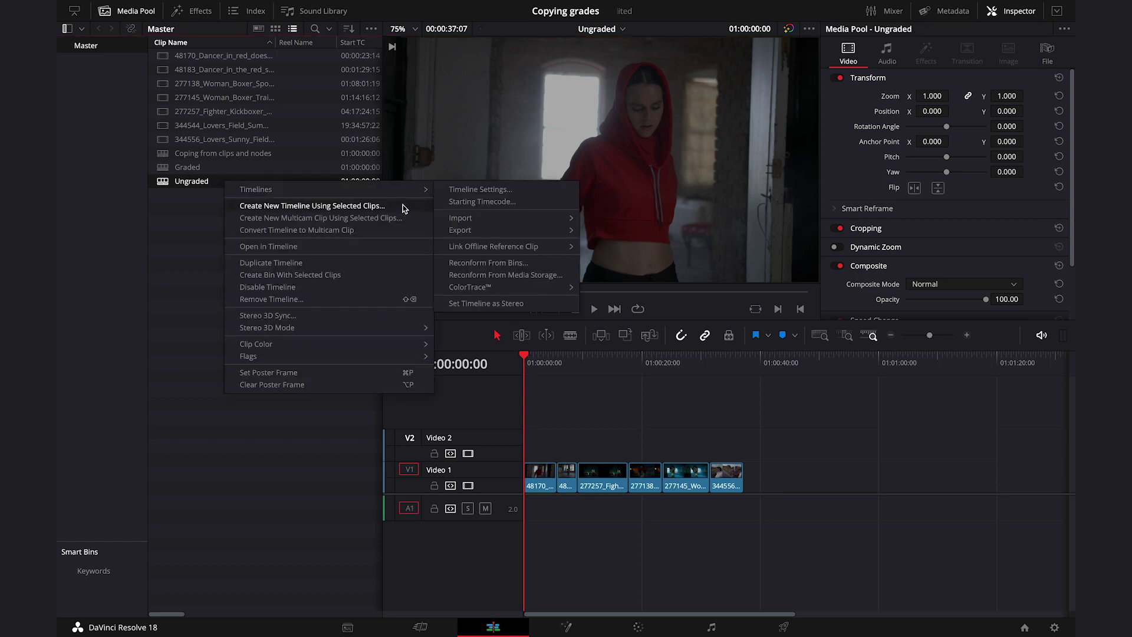
{"action": "mouse_move", "coordinate": [489, 292]}
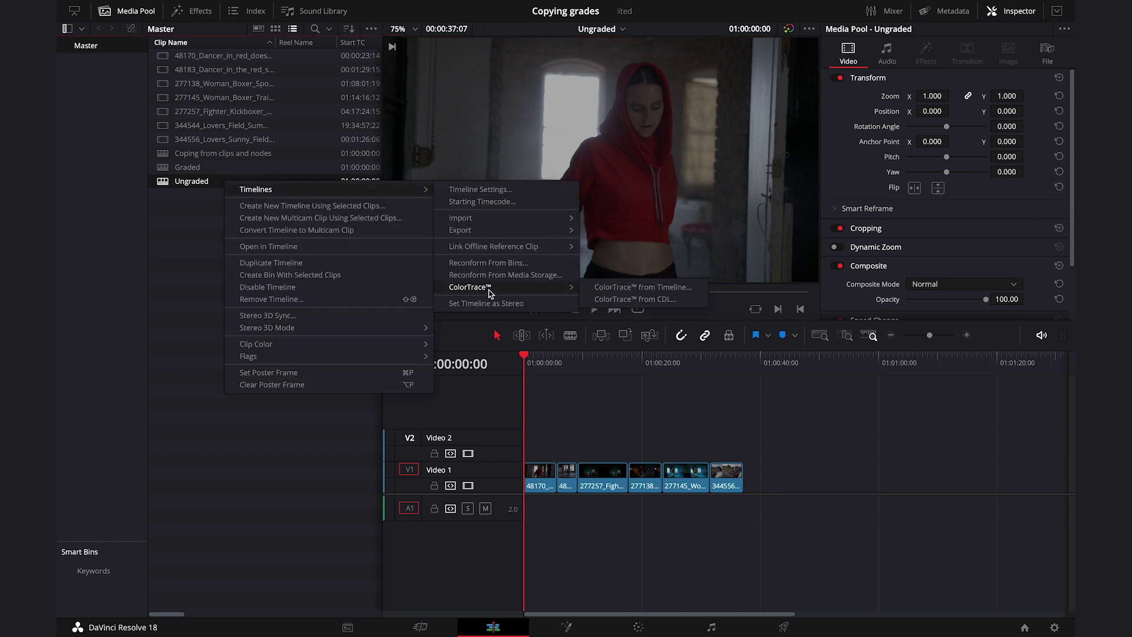
{"action": "left_click", "coordinate": [596, 289]}
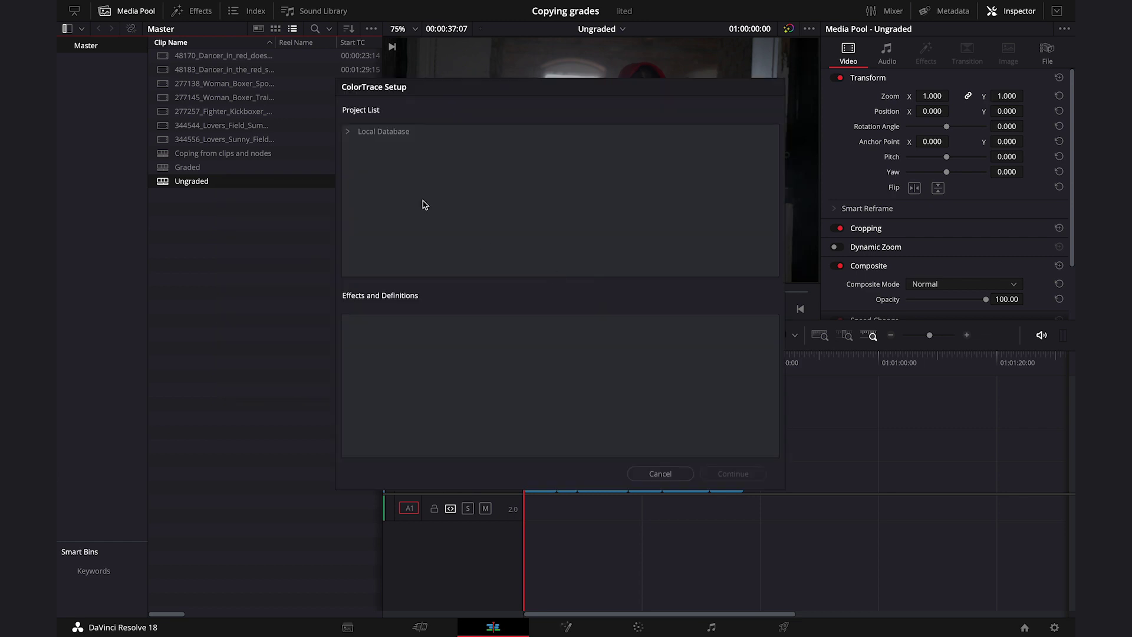
- Choose the Graded timeline in the Copying grades project as the source
{"action": "left_click", "coordinate": [348, 131]}
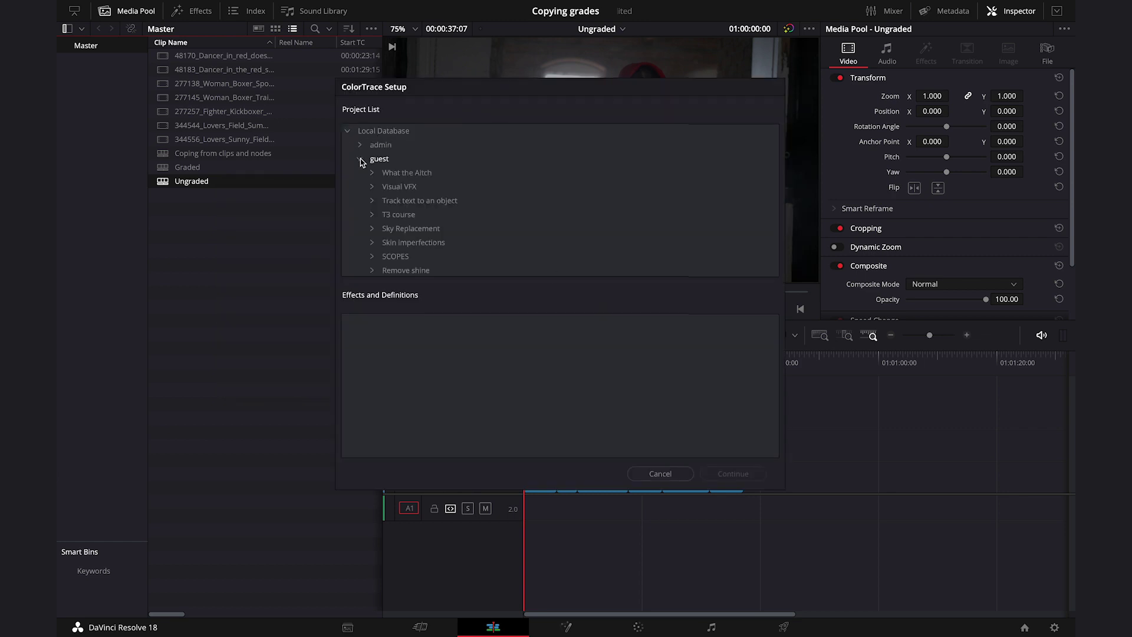
{"action": "scroll", "coordinate": [379, 213], "scroll_direction": "down", "scroll_amount": 1}
{"action": "scroll", "coordinate": [379, 214], "scroll_direction": "down", "scroll_amount": 5}
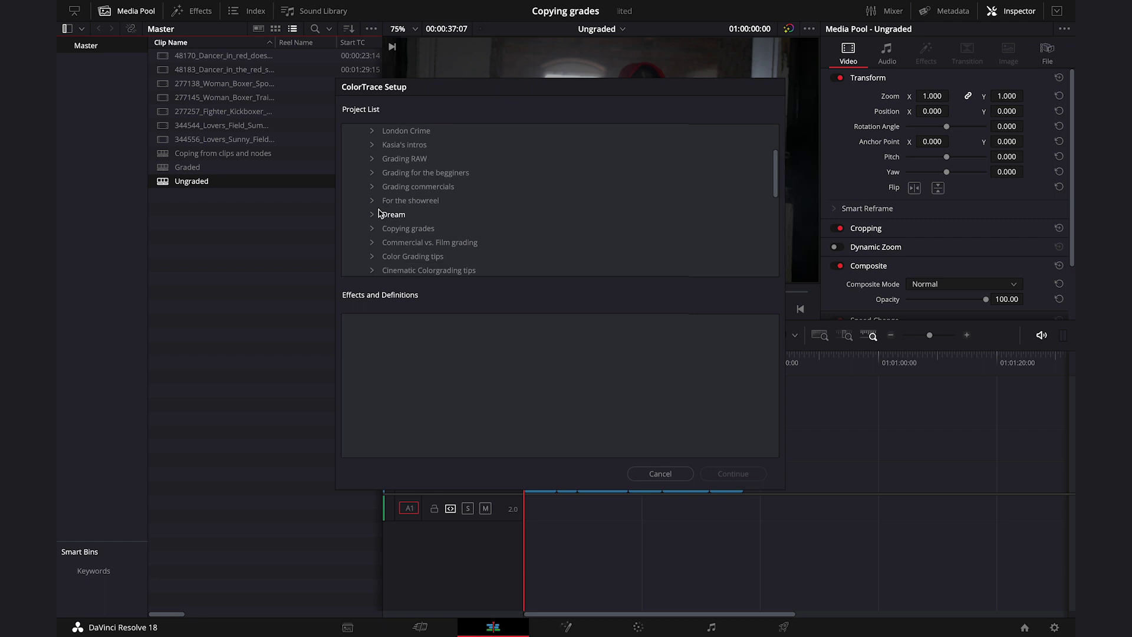
{"action": "left_click", "coordinate": [372, 201]}
{"action": "left_click", "coordinate": [412, 216]}
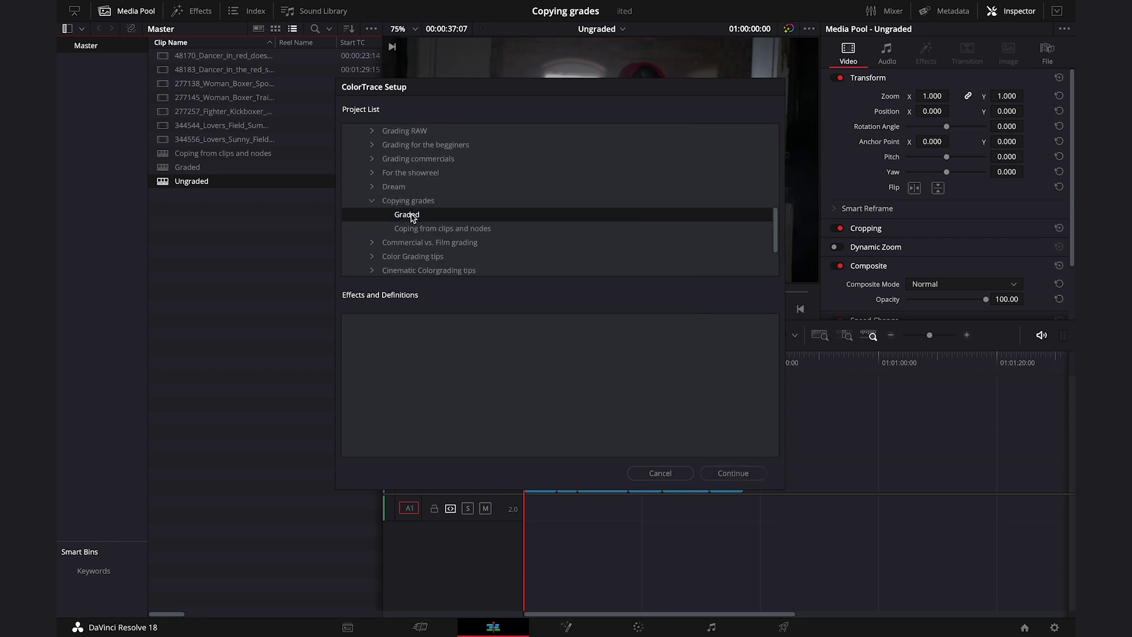
- Review clip 01's source matches and pair Ungraded clip 02 with source shot 03
{"action": "left_click", "coordinate": [734, 473]}
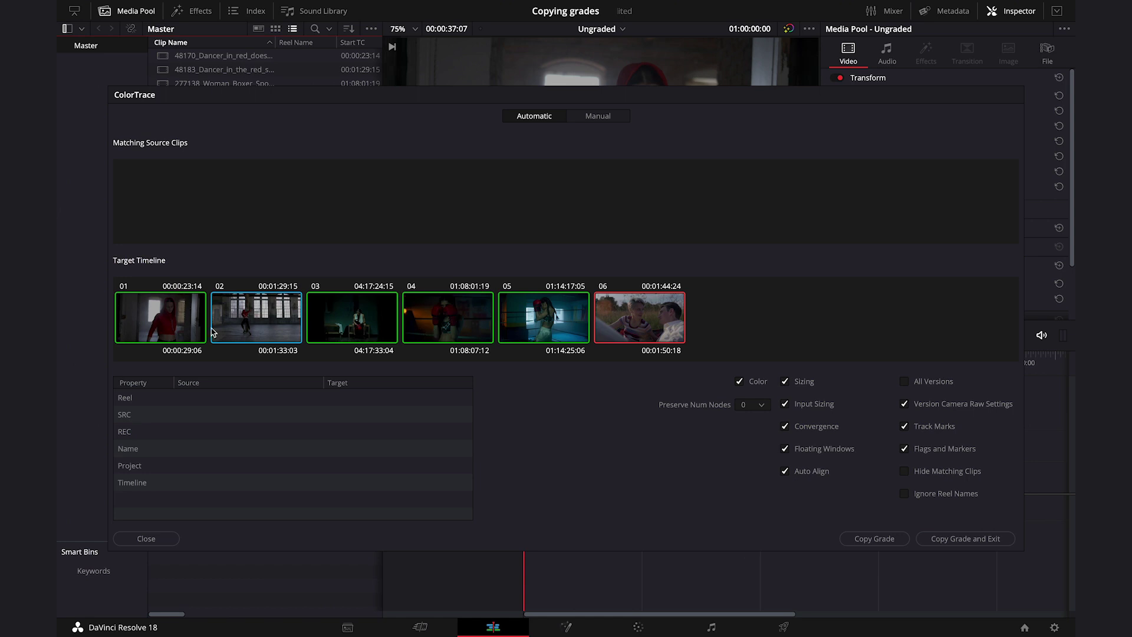
{"action": "left_click", "coordinate": [179, 326]}
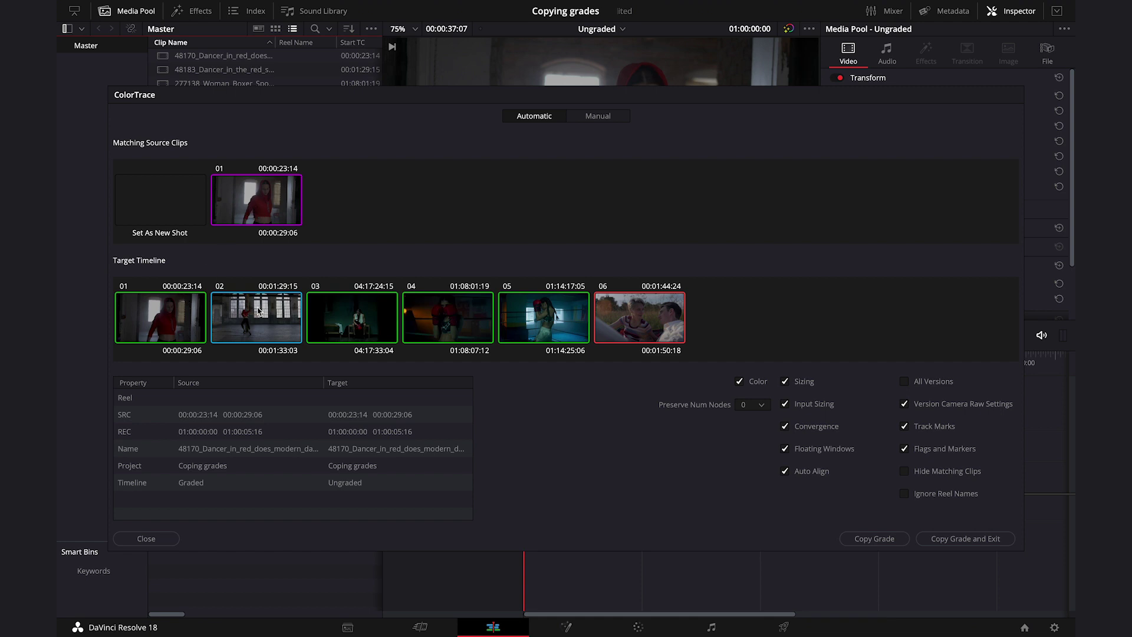
{"action": "left_click", "coordinate": [258, 311]}
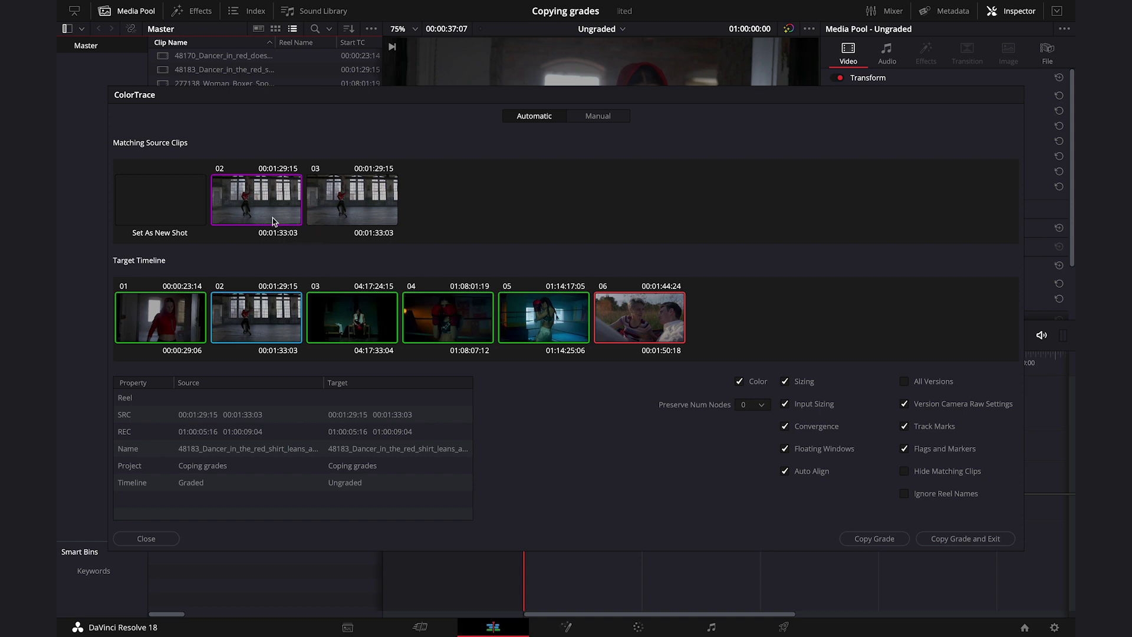
{"action": "left_click", "coordinate": [345, 204]}
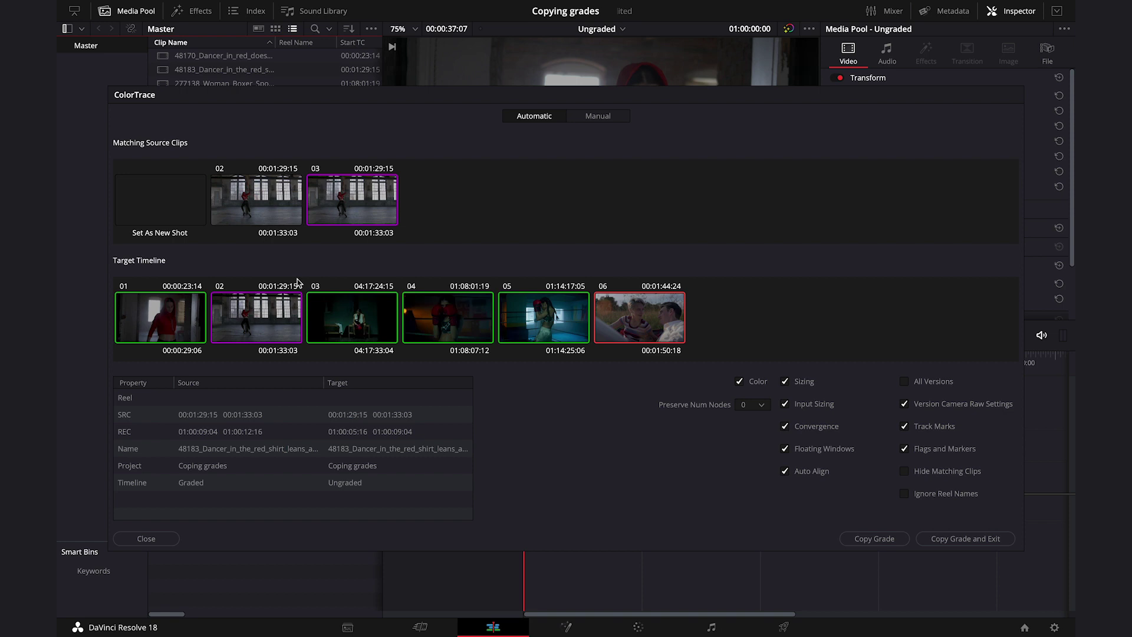
- Check source matches for clips 03–06, then copy the traced grades
{"action": "left_click", "coordinate": [361, 316]}
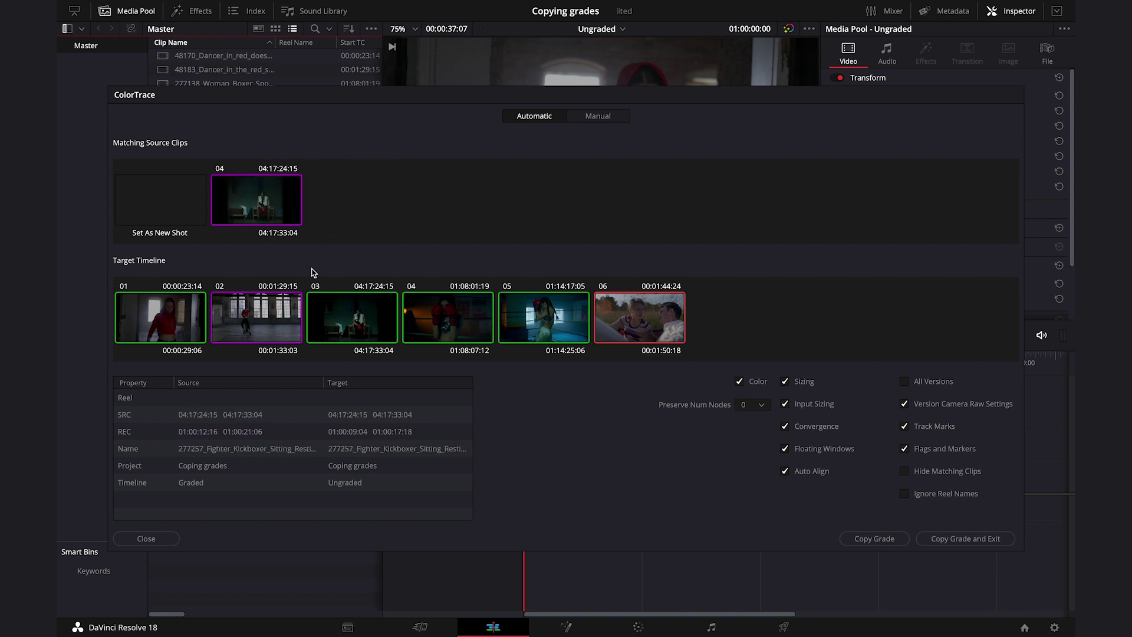
{"action": "left_click", "coordinate": [446, 322]}
{"action": "left_click", "coordinate": [572, 321]}
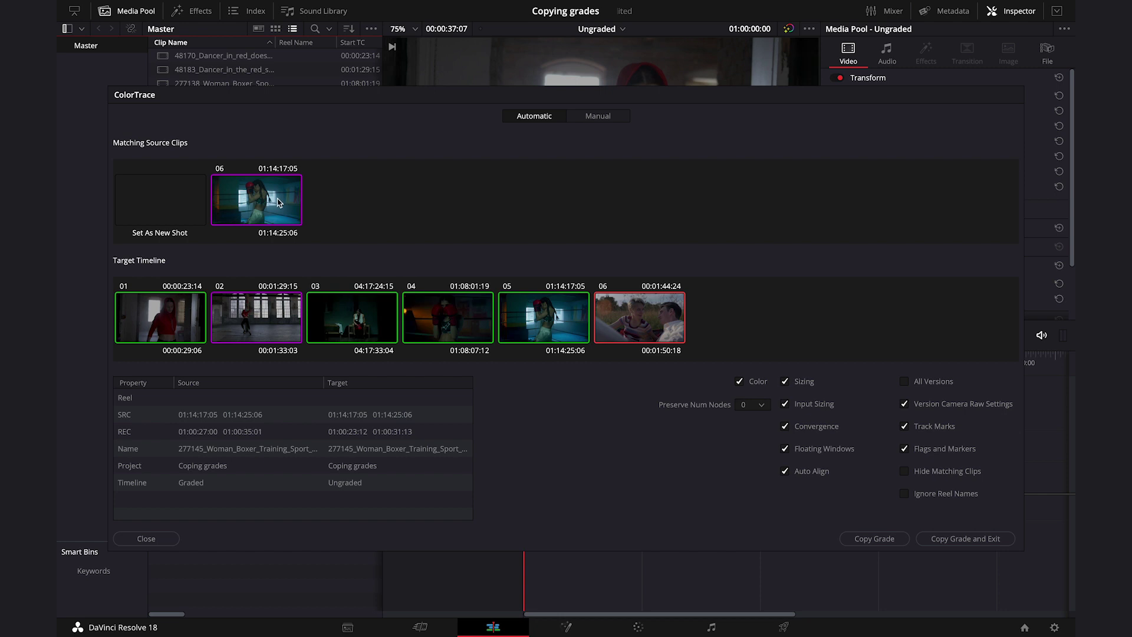
{"action": "left_click", "coordinate": [636, 325]}
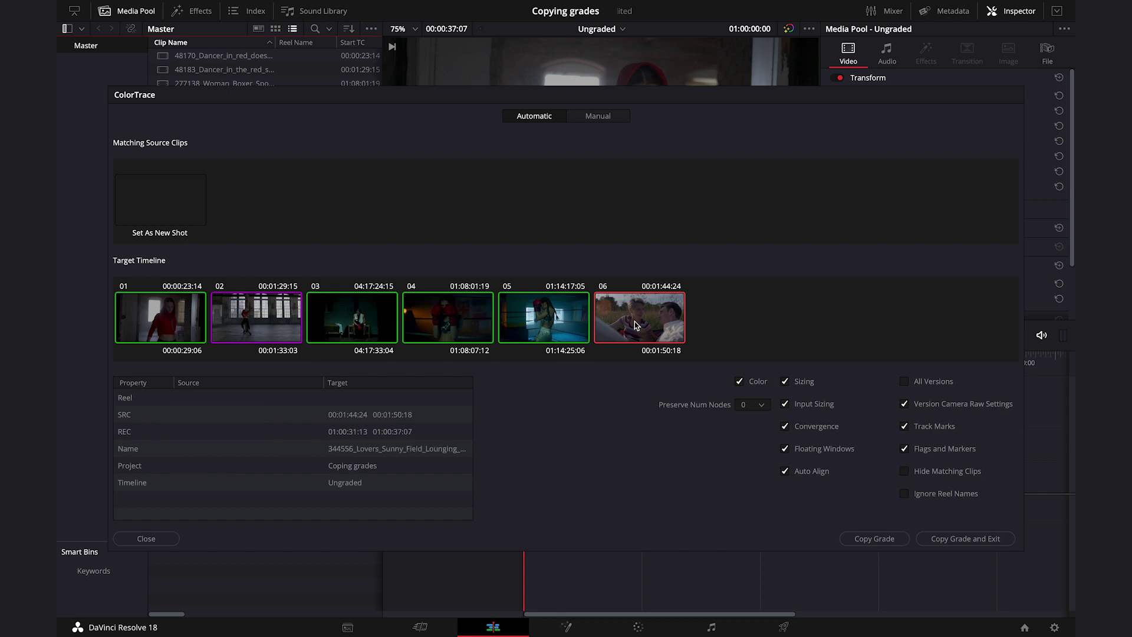
{"action": "left_click", "coordinate": [965, 542]}
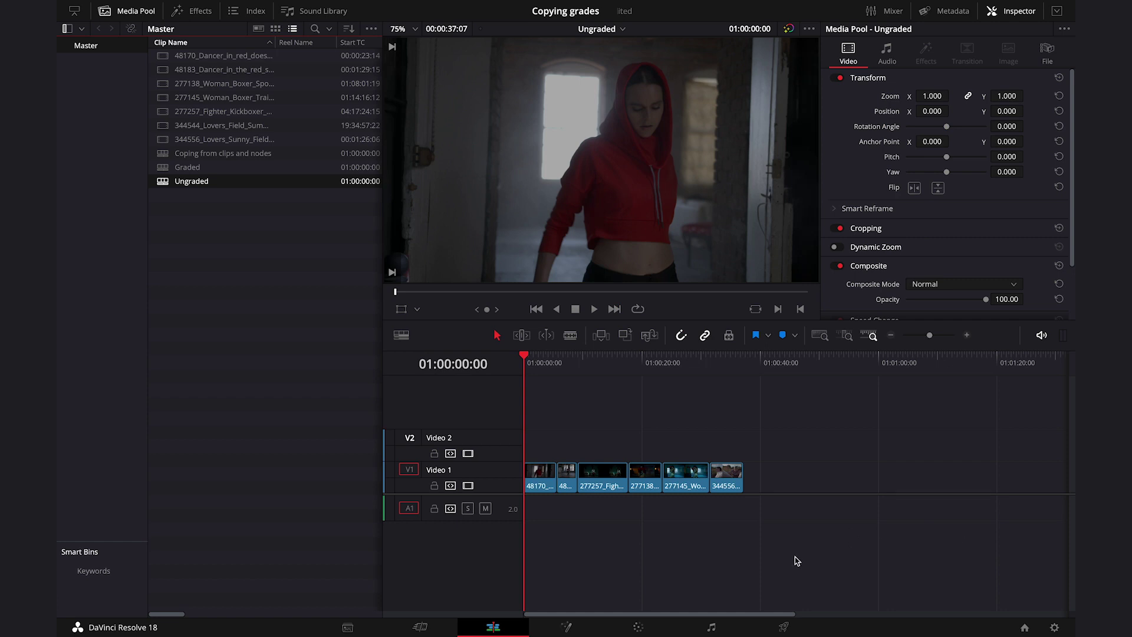